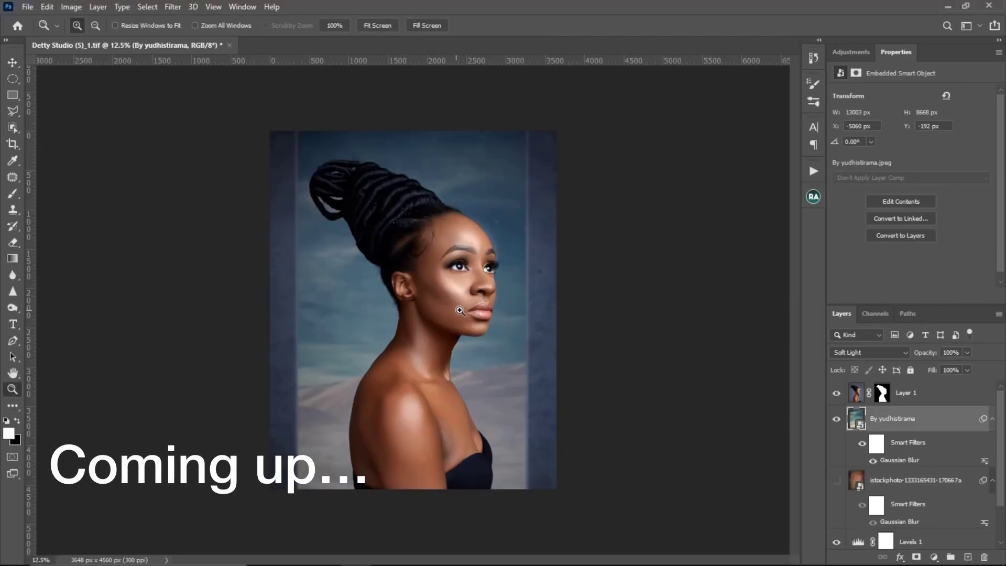
# Toggle the textured backdrop off and on to compare, then show the FS via Gaussian Blur group
pyautogui.press('v')
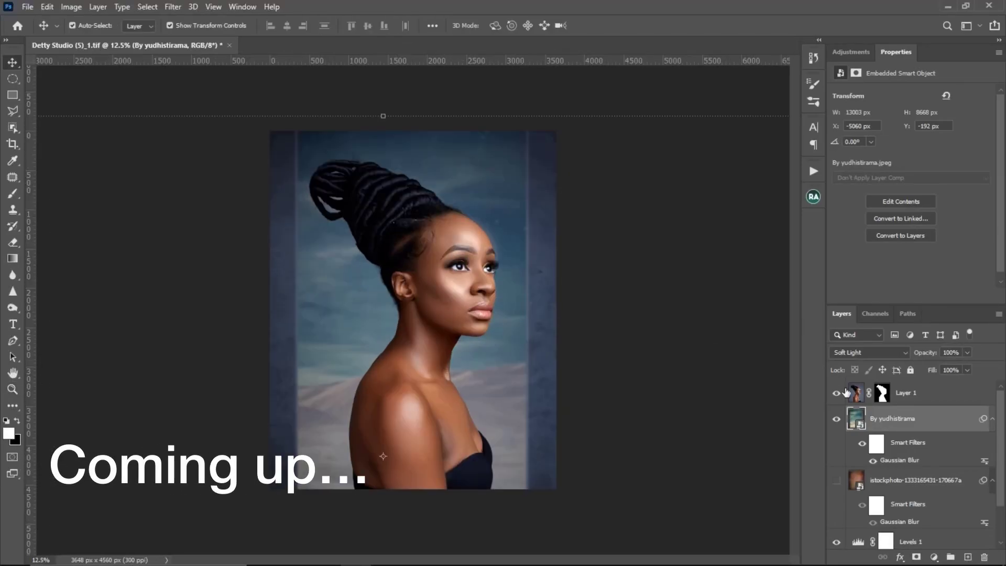
pyautogui.click(836, 418)
pyautogui.click(836, 418)
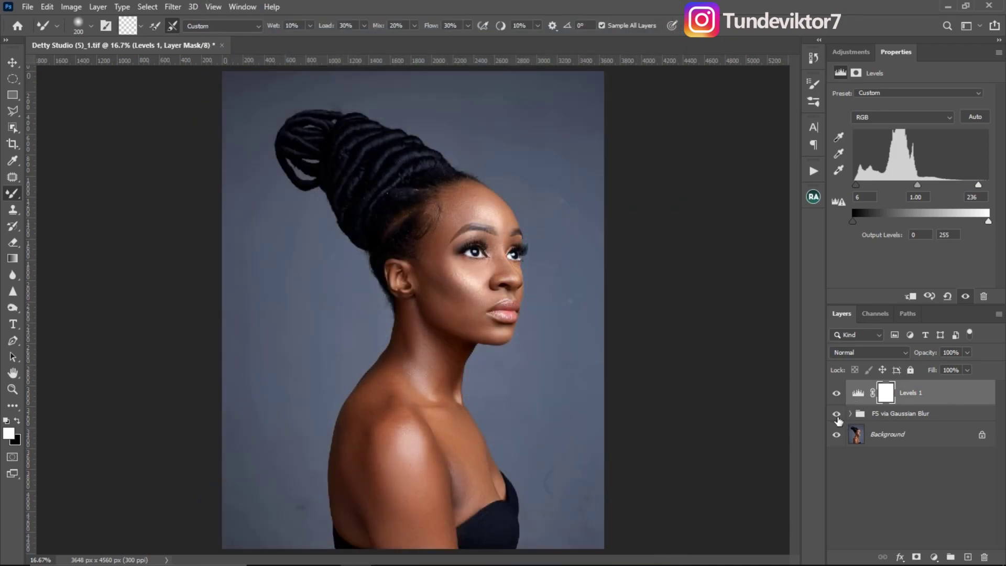
pyautogui.click(836, 414)
# Stamp all visible layers into a new merged Layer 1 at the top of the stack
pyautogui.hotkey('ctrl', 'shift', 'alt', 'e')
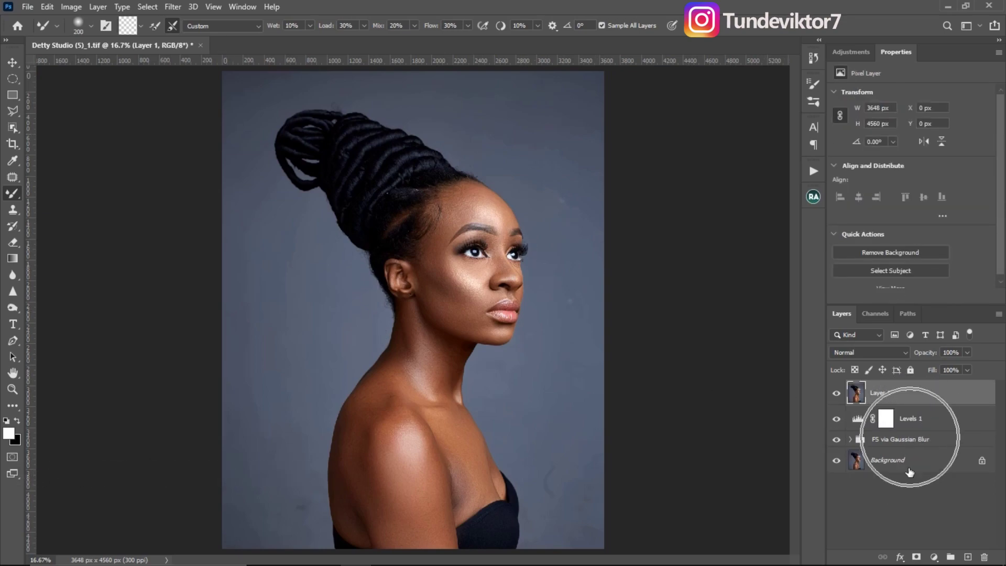
pyautogui.click(856, 392)
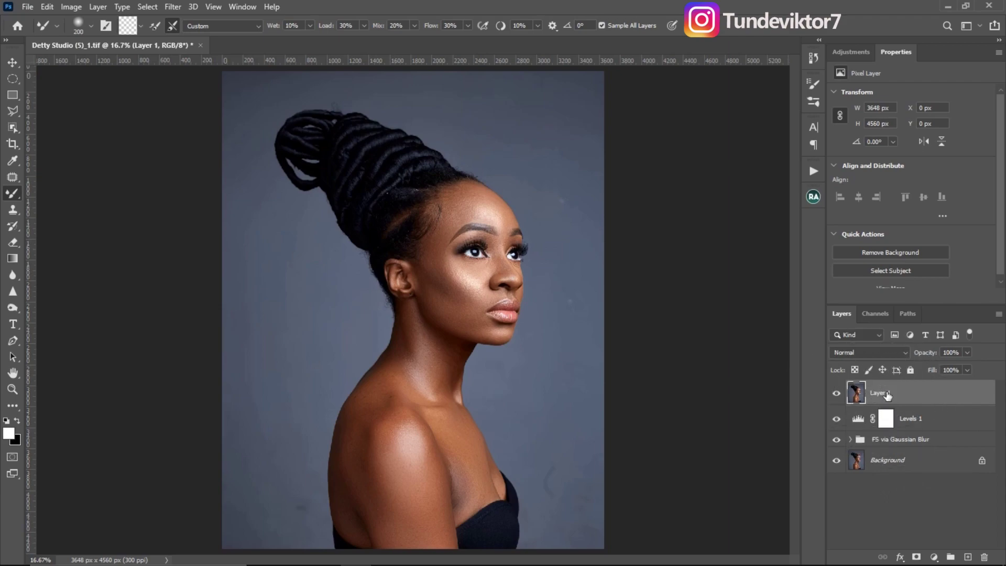
pyautogui.click(855, 392)
pyautogui.hotkey('ctrl', '-')
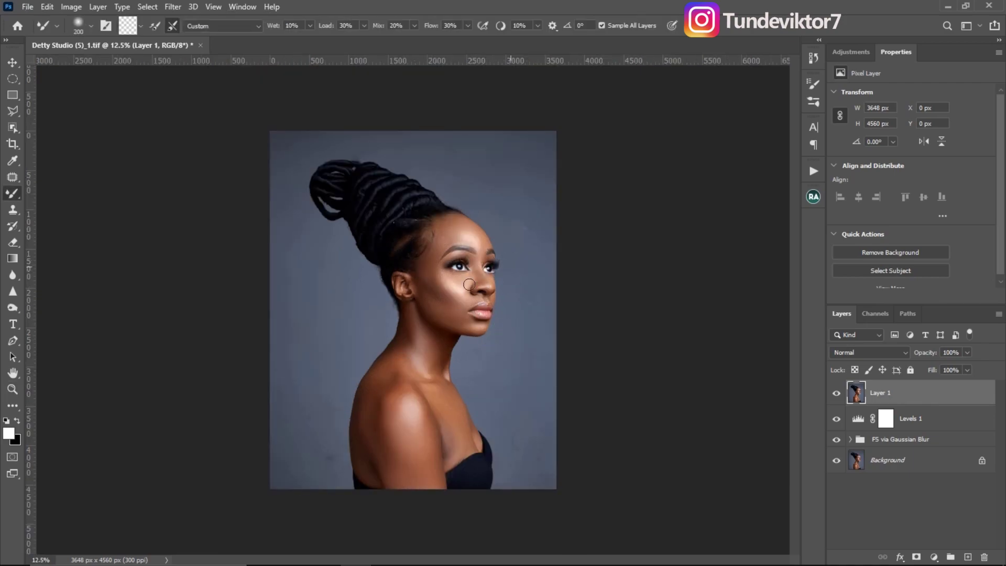
pyautogui.click(13, 128)
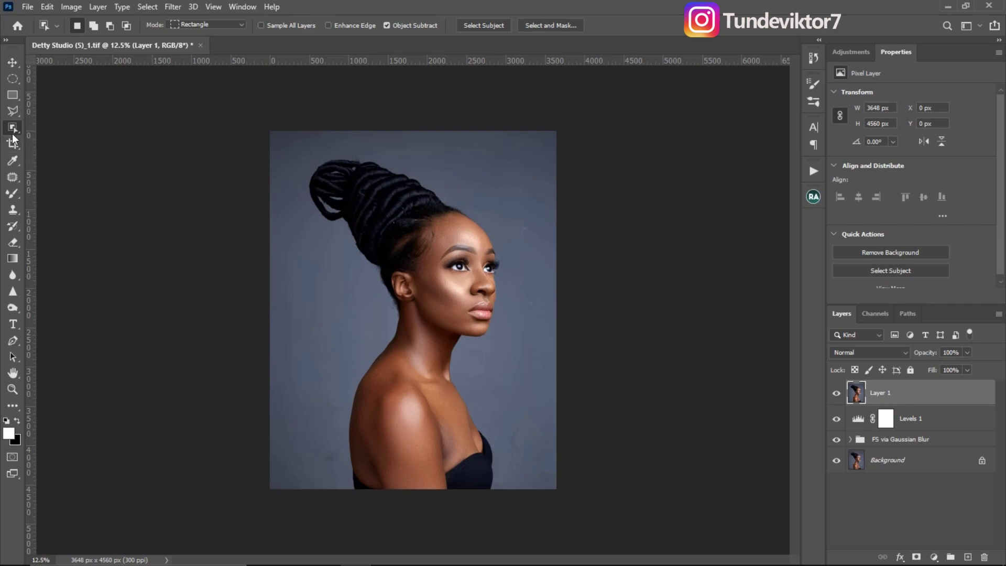
# Use the Object Selection tool with a box around the woman, hair bun to shoulders, to auto-select her
pyautogui.rightClick(13, 130)
pyautogui.click(12, 129)
pyautogui.rightClick(11, 128)
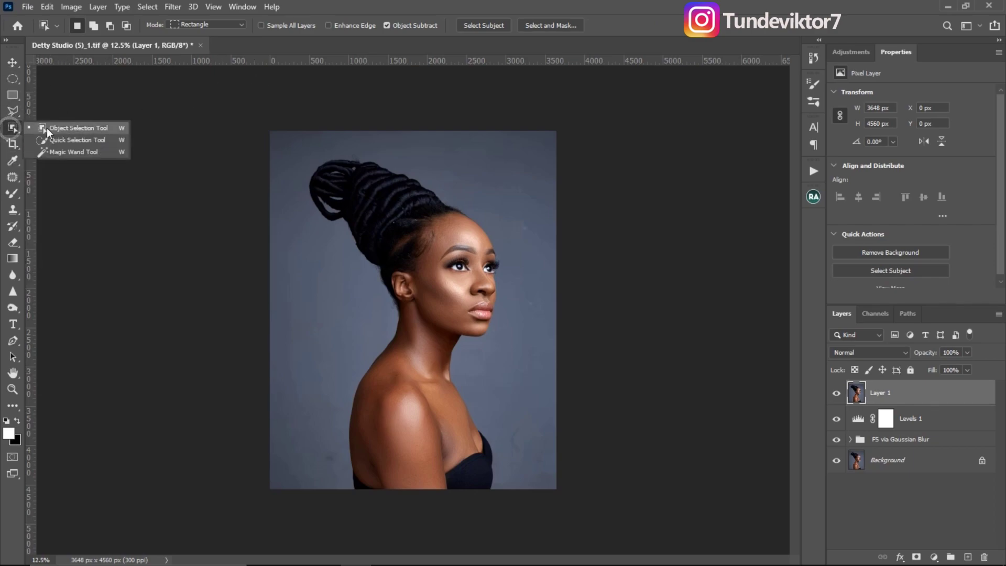
pyautogui.click(74, 128)
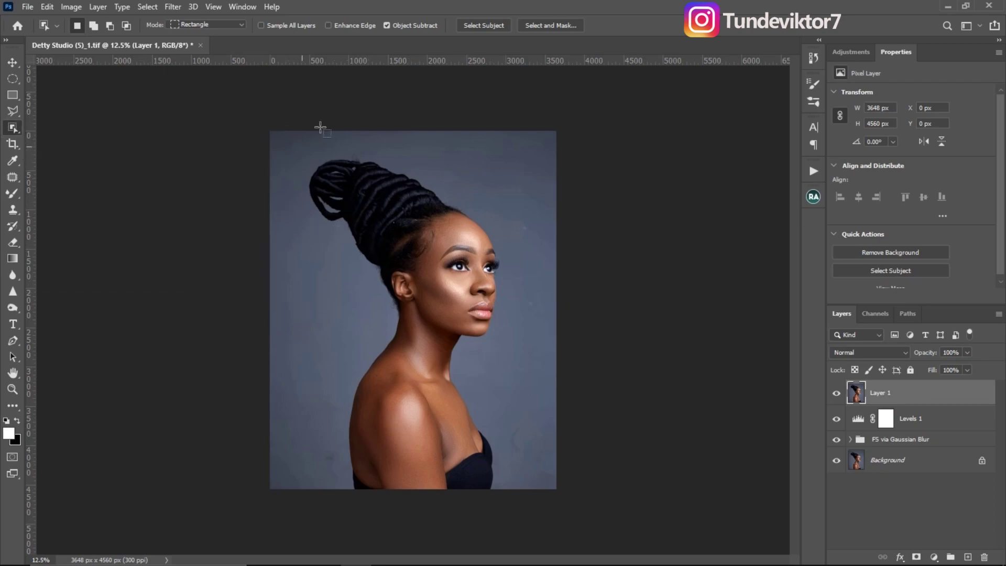
pyautogui.click(489, 25)
pyautogui.rightClick(21, 129)
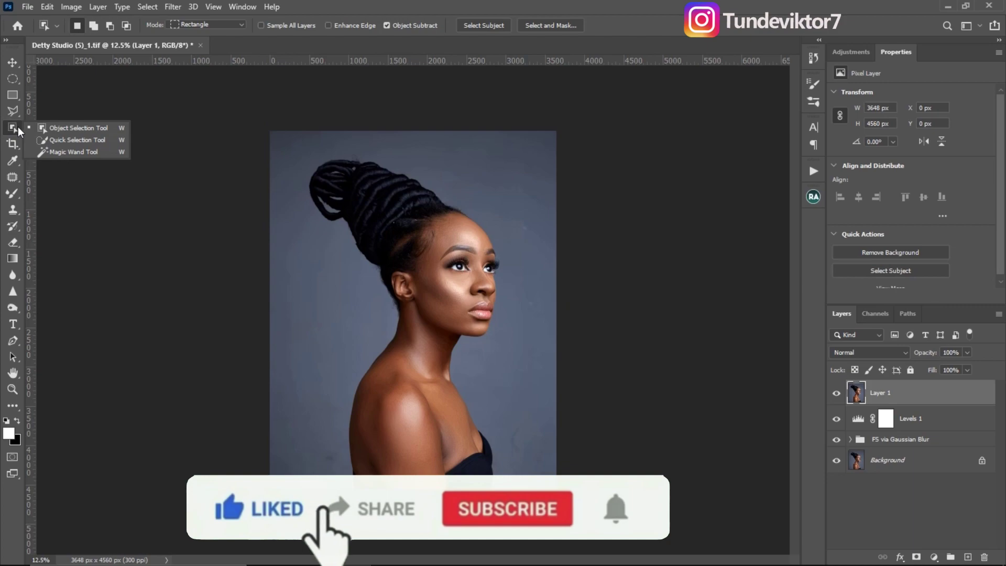
pyautogui.click(74, 128)
pyautogui.moveTo(286, 134); pyautogui.dragTo(534, 508)
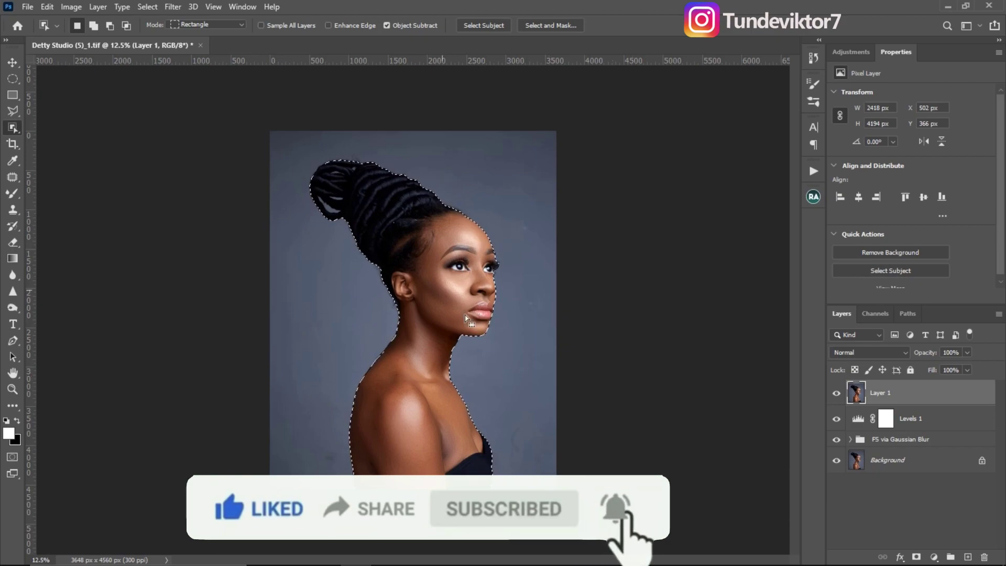
# Zoom in on the woman's forehead and hairline
pyautogui.press('z')
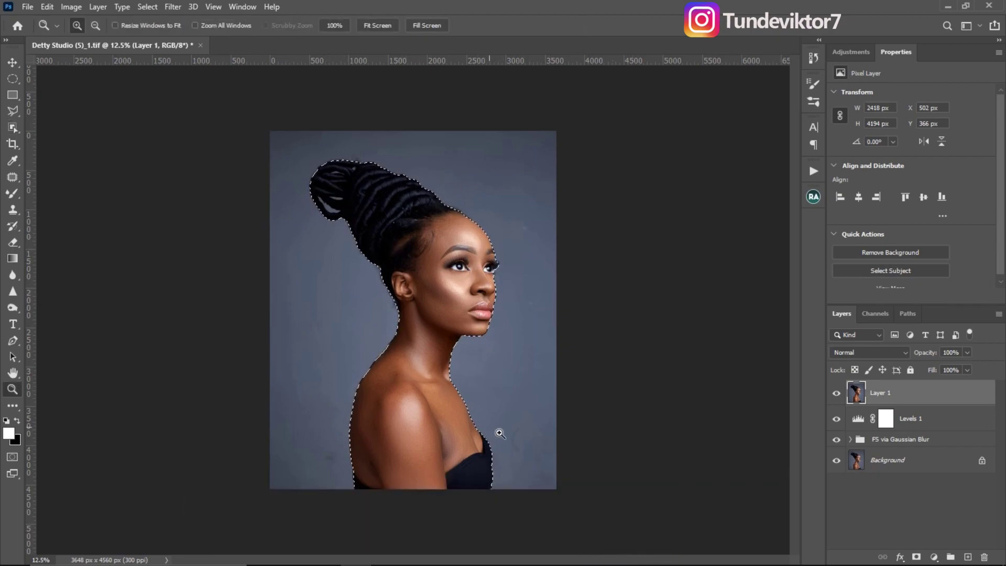
pyautogui.click(474, 380)
pyautogui.click(522, 230)
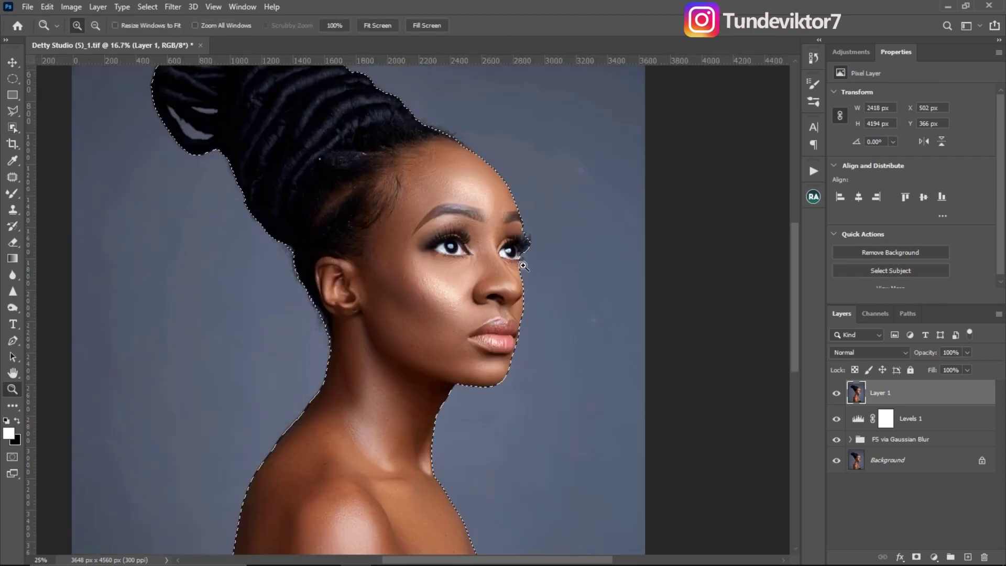
pyautogui.moveTo(401, 171); pyautogui.dragTo(439, 293)
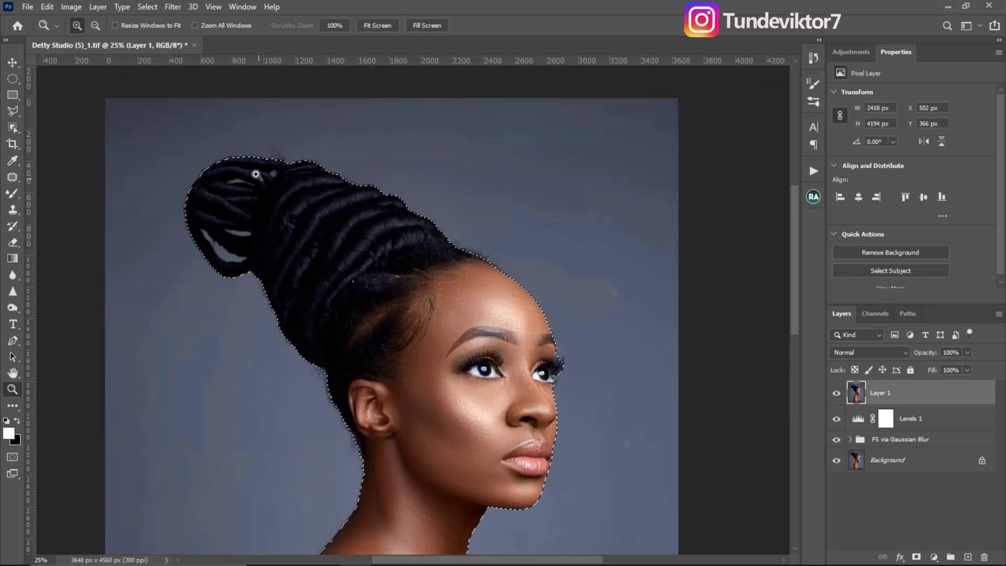
pyautogui.click(556, 367)
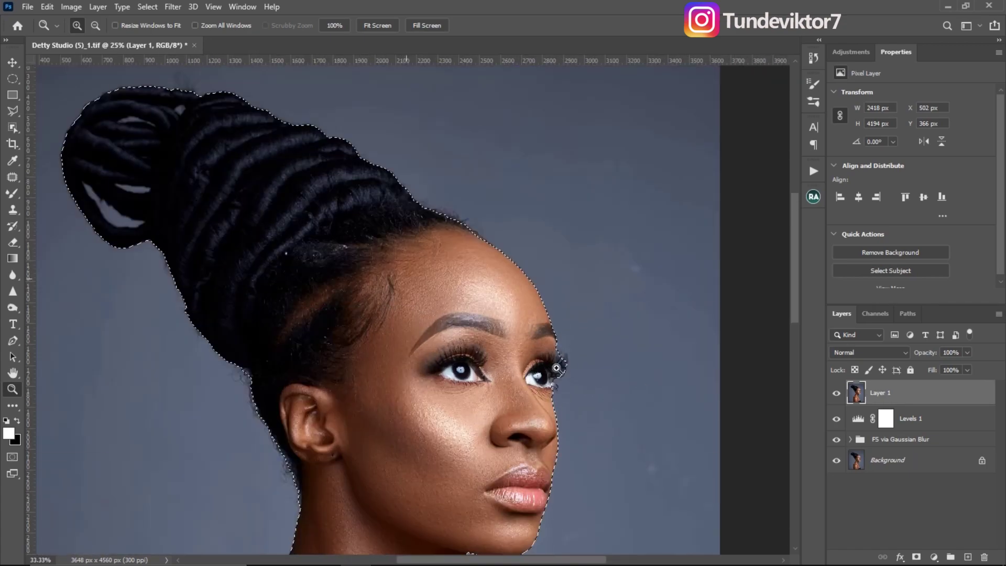
pyautogui.click(425, 254)
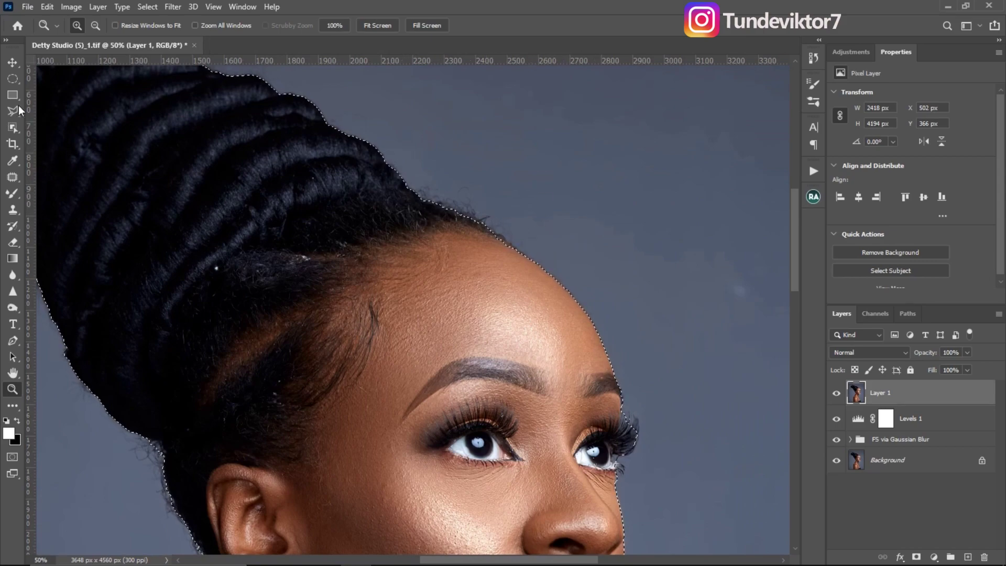
# Add the missed hairline gap to the selection with the Polygonal Lasso
pyautogui.moveTo(11, 111); pyautogui.dragTo(64, 125)
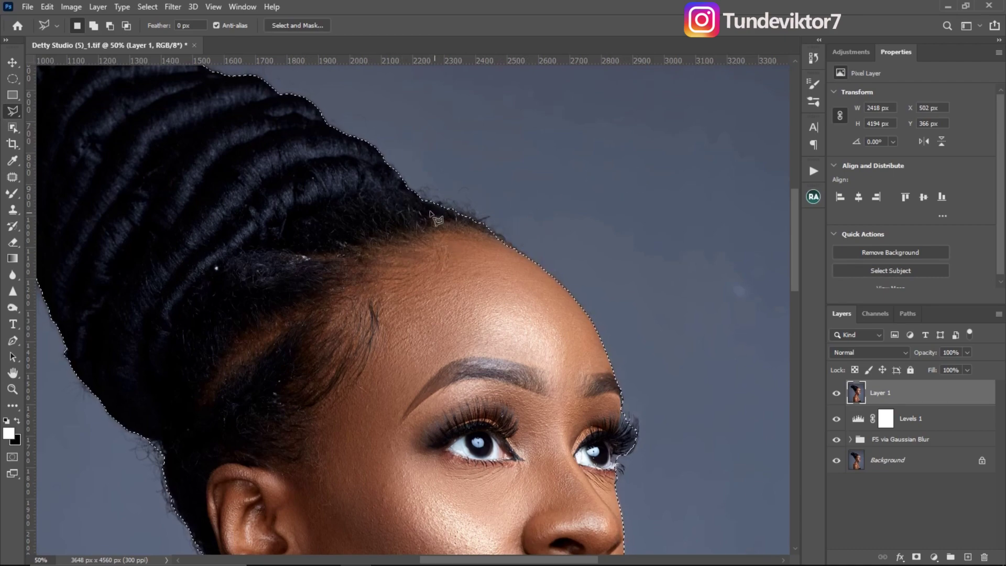
pyautogui.press('shift')
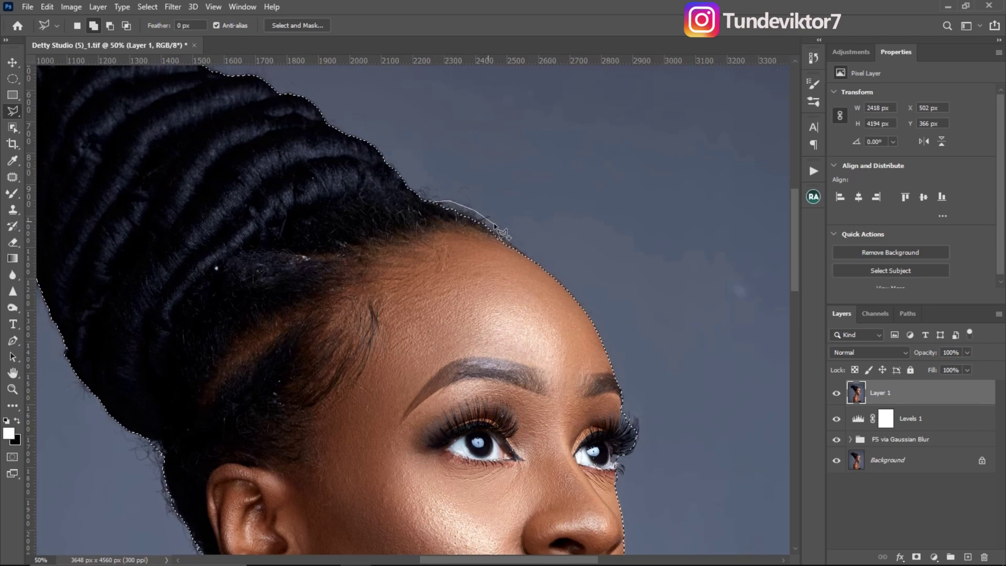
pyautogui.moveTo(499, 256)
pyautogui.mouseDown()
pyautogui.moveTo(465, 260)
pyautogui.moveTo(424, 241)
pyautogui.moveTo(416, 212)
pyautogui.moveTo(440, 206)
pyautogui.mouseUp()
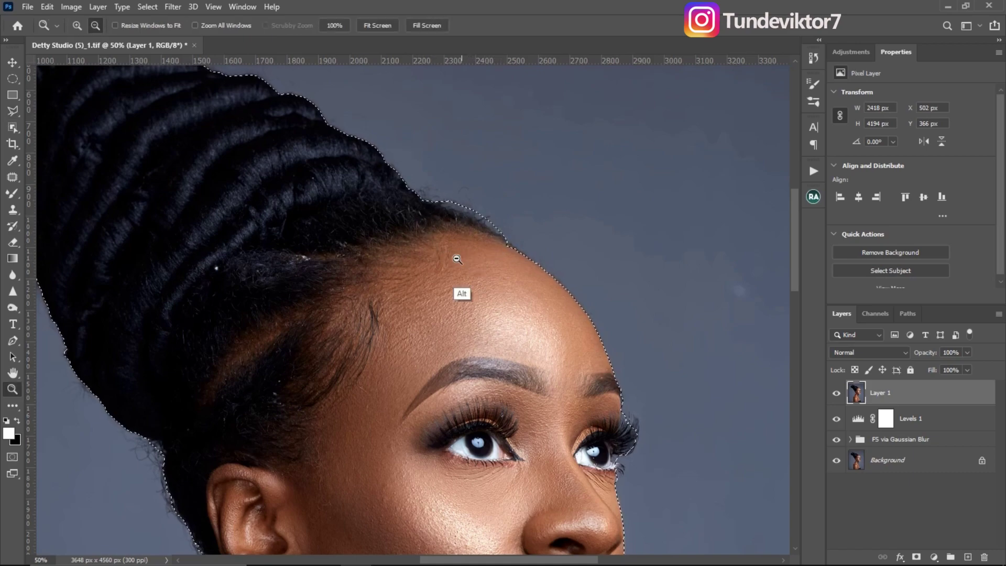
pyautogui.scroll(-3, 461, 287)
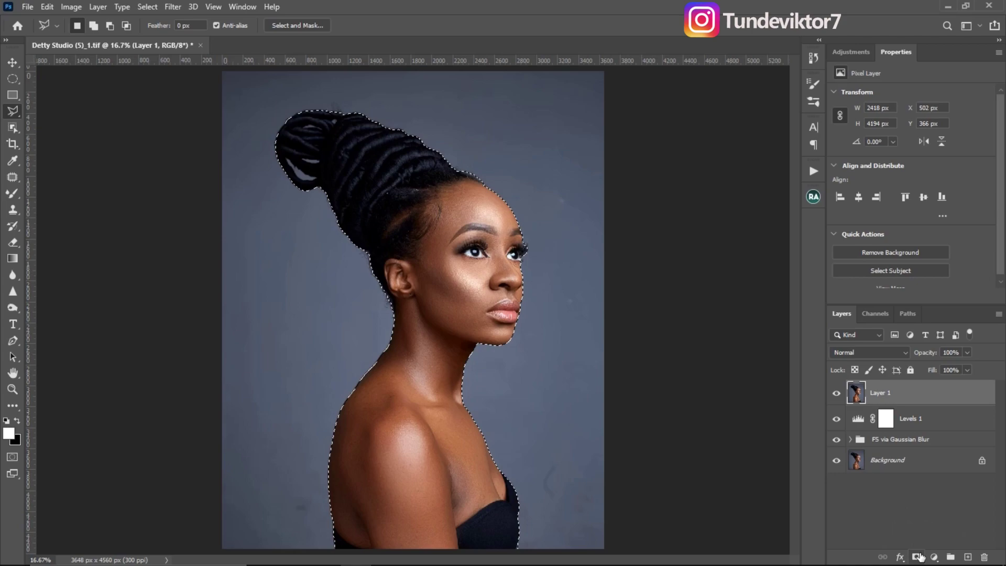
# Add a layer mask to Layer 1 from the selection and check the cutout against hidden lower layers
pyautogui.click(917, 556)
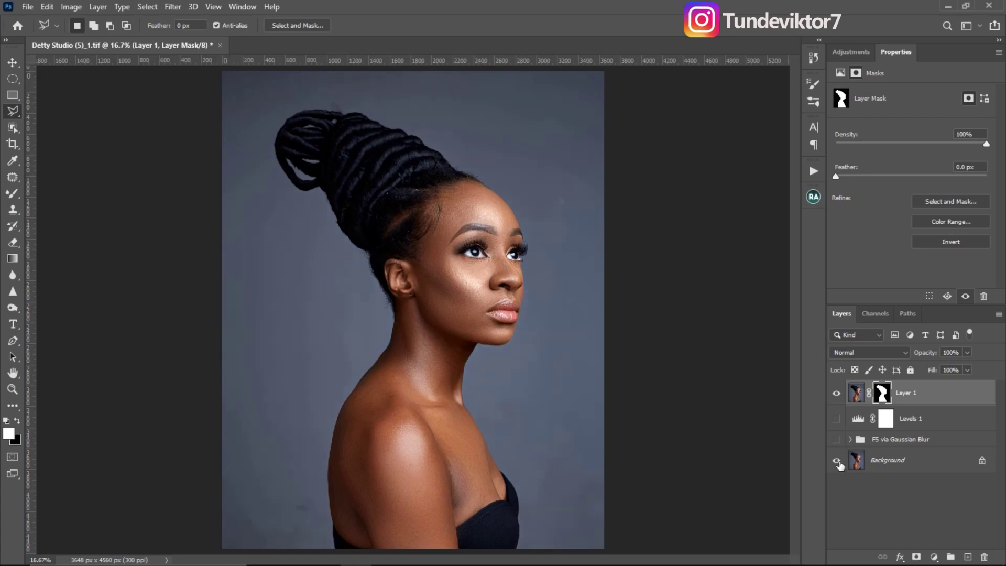
pyautogui.click(836, 460)
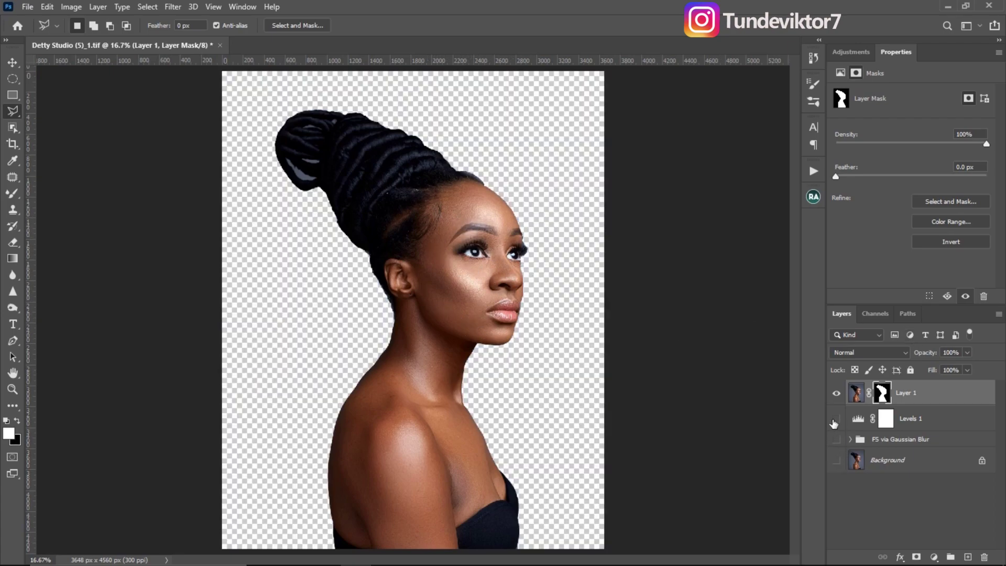
pyautogui.click(840, 440)
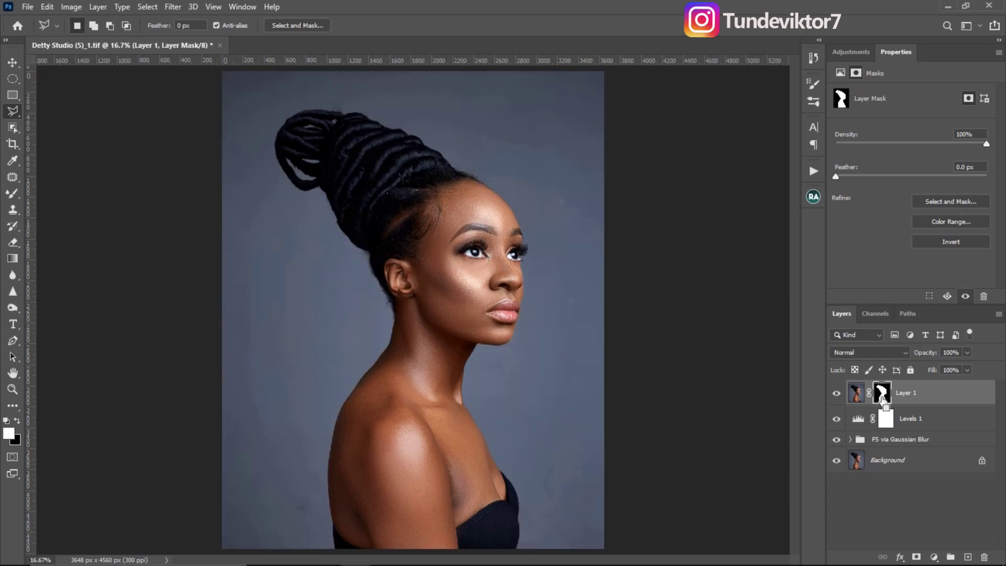
pyautogui.click(881, 399)
# Refine Layer 1's mask edge around the hair in Select and Mask and apply it with OK
pyautogui.click(883, 399)
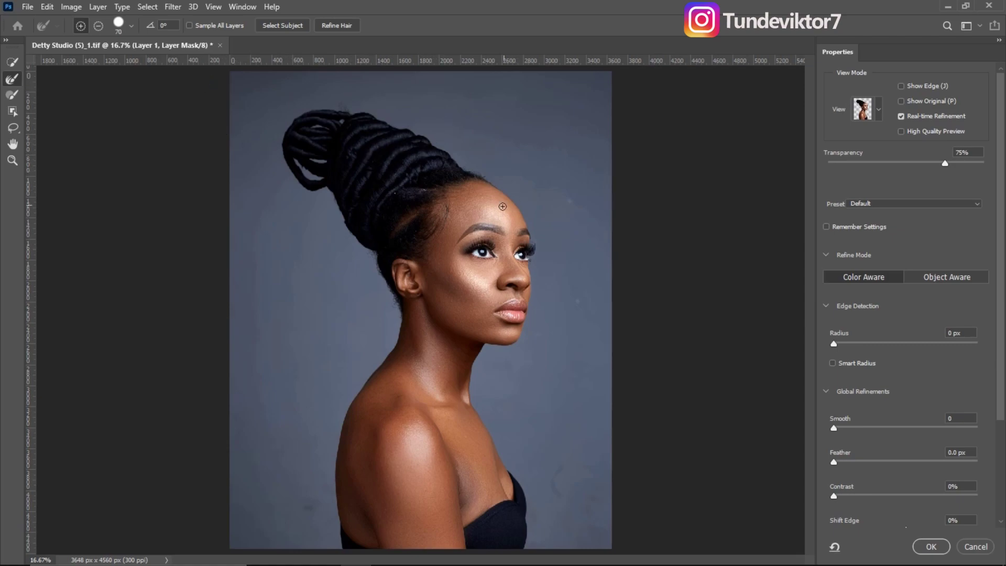
pyautogui.press('z')
pyautogui.click(531, 261)
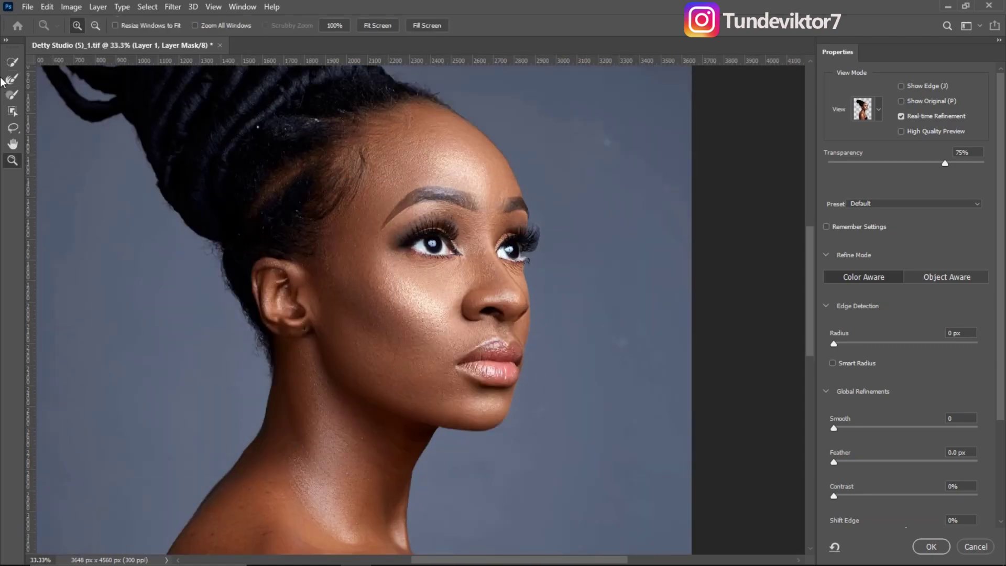
pyautogui.click(12, 78)
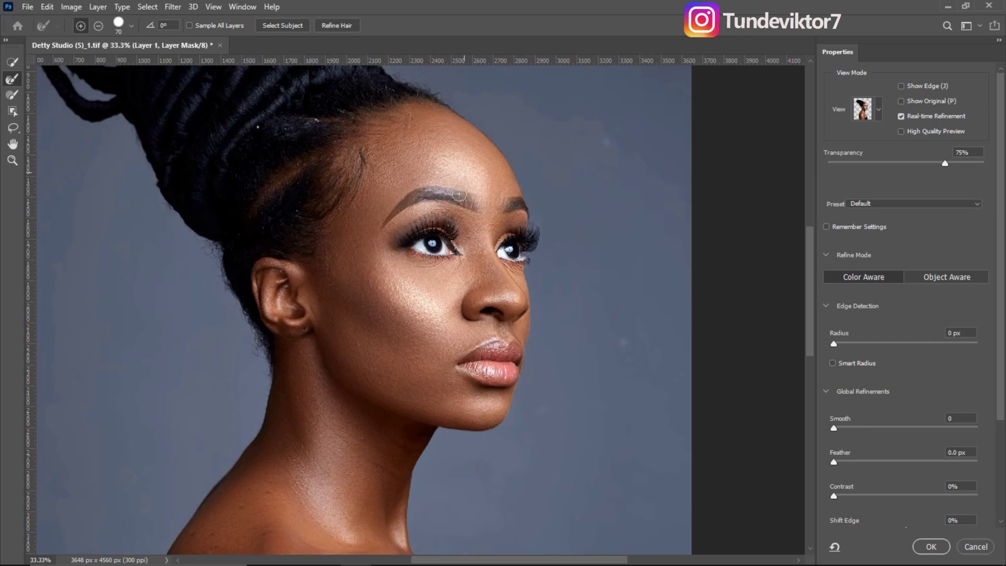
pyautogui.moveTo(287, 252); pyautogui.dragTo(333, 280)
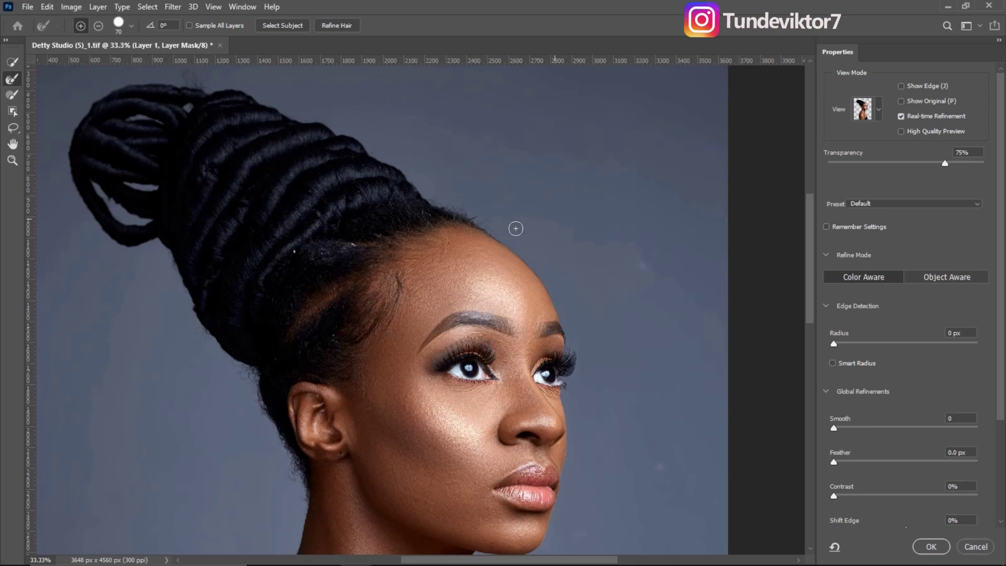
pyautogui.click(930, 546)
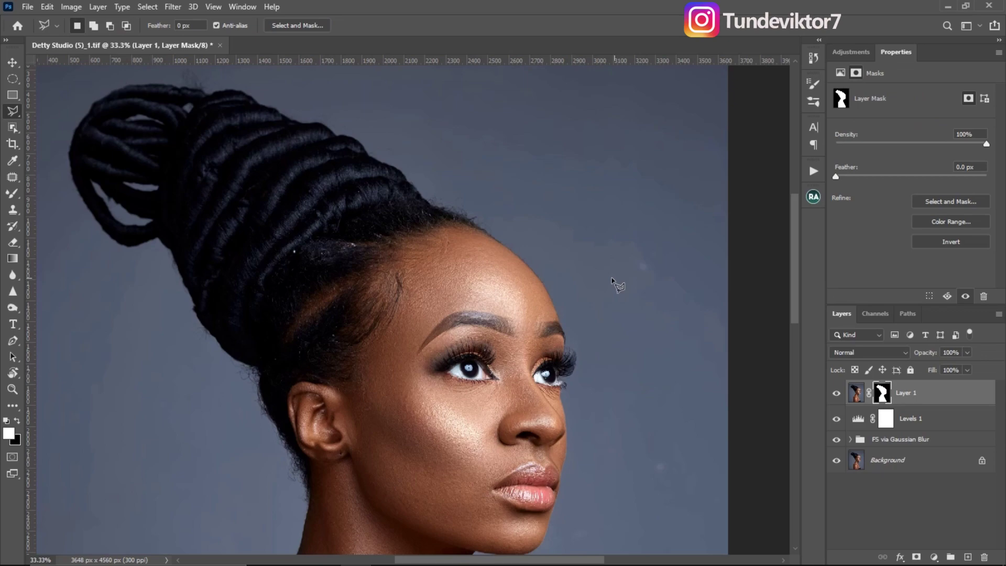
# Zoom out to the whole portrait, return to the Lasso, and bring up the File menu
pyautogui.press('z')
pyautogui.keyDown('alt'); pyautogui.click(459, 321); pyautogui.keyUp('alt')
pyautogui.keyDown('alt'); pyautogui.click(514, 279); pyautogui.keyUp('alt')
pyautogui.press('l')
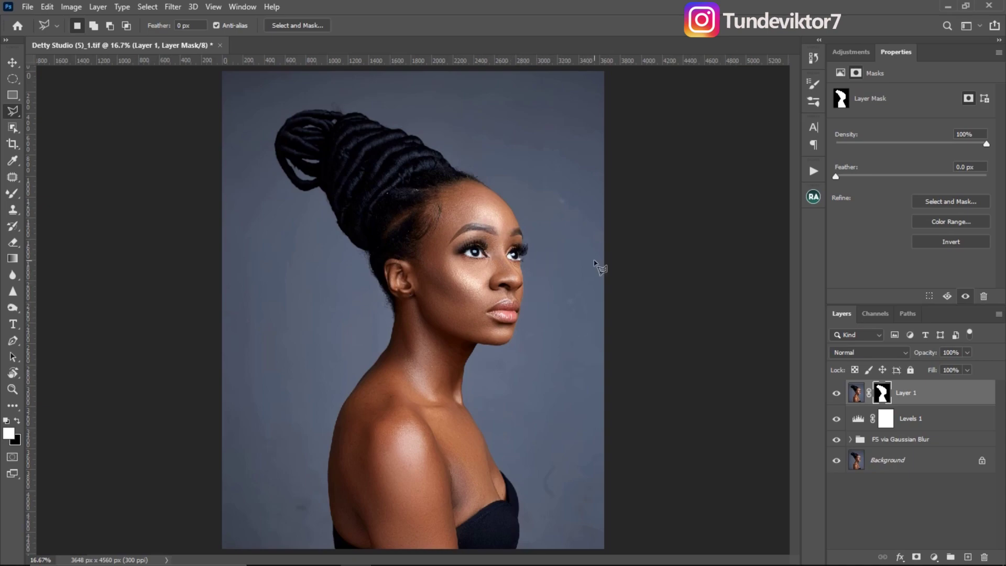
pyautogui.click(27, 7)
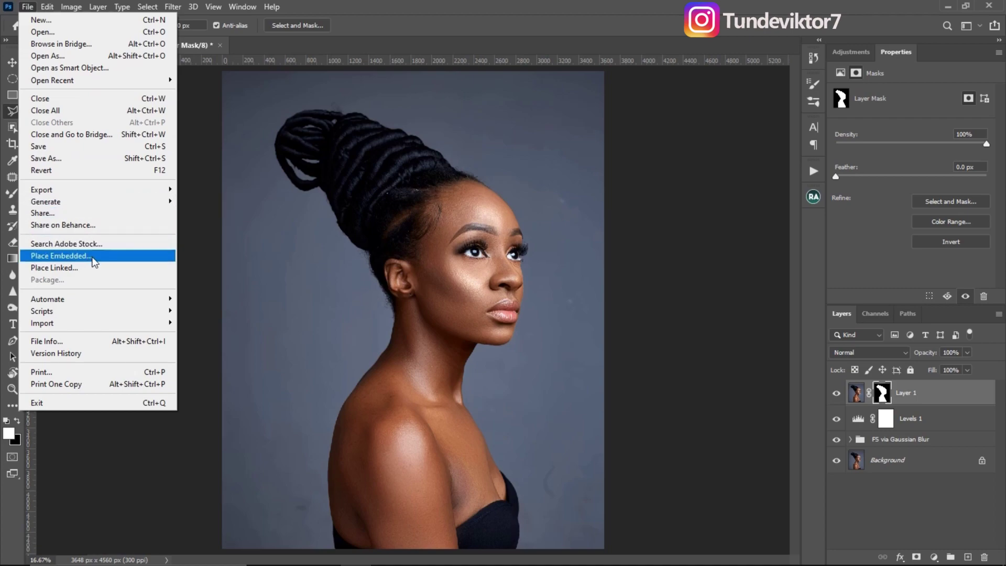
# Start Place Embedded and browse to F: > New folder > download > overlay
pyautogui.click(95, 257)
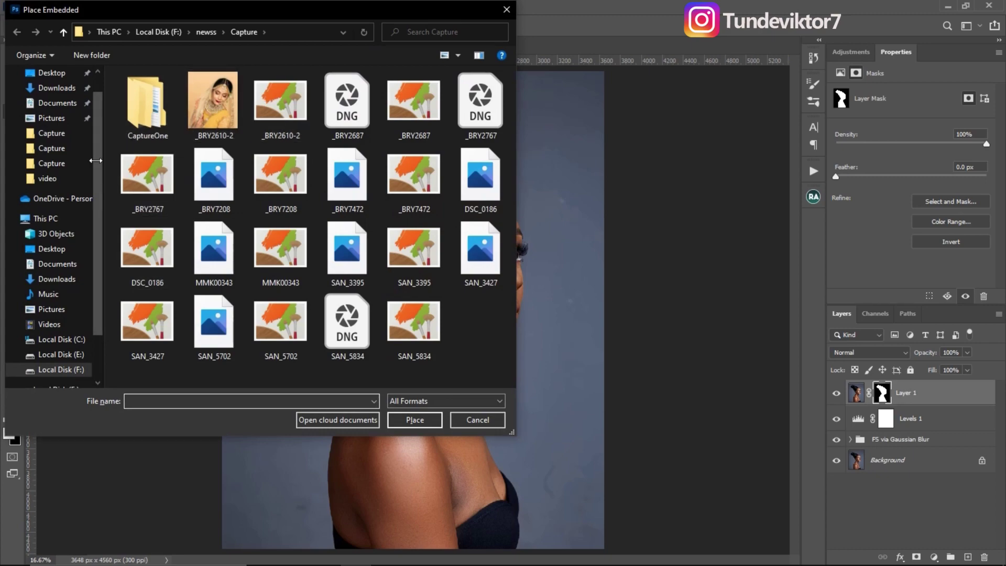
pyautogui.click(51, 220)
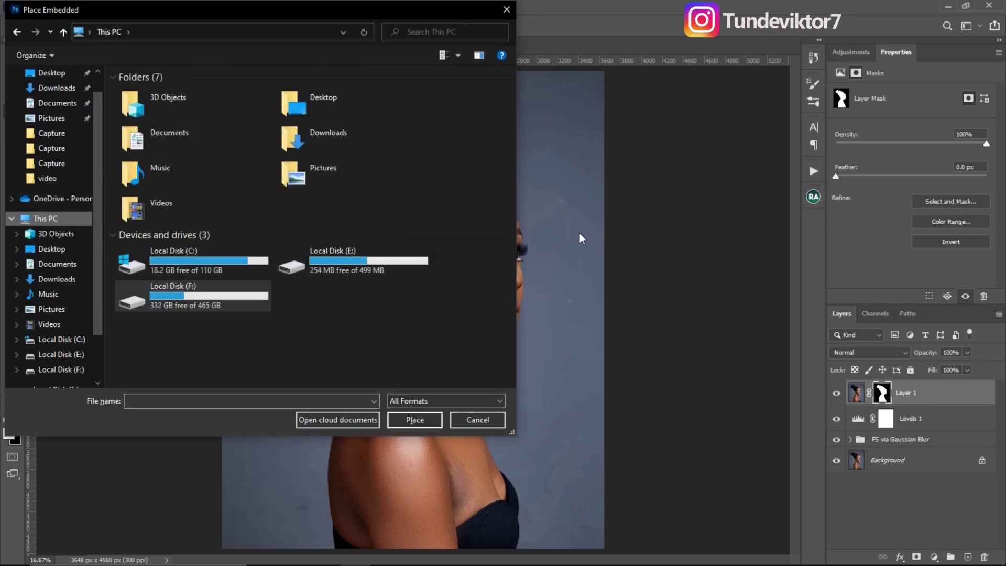
pyautogui.doubleClick(236, 300)
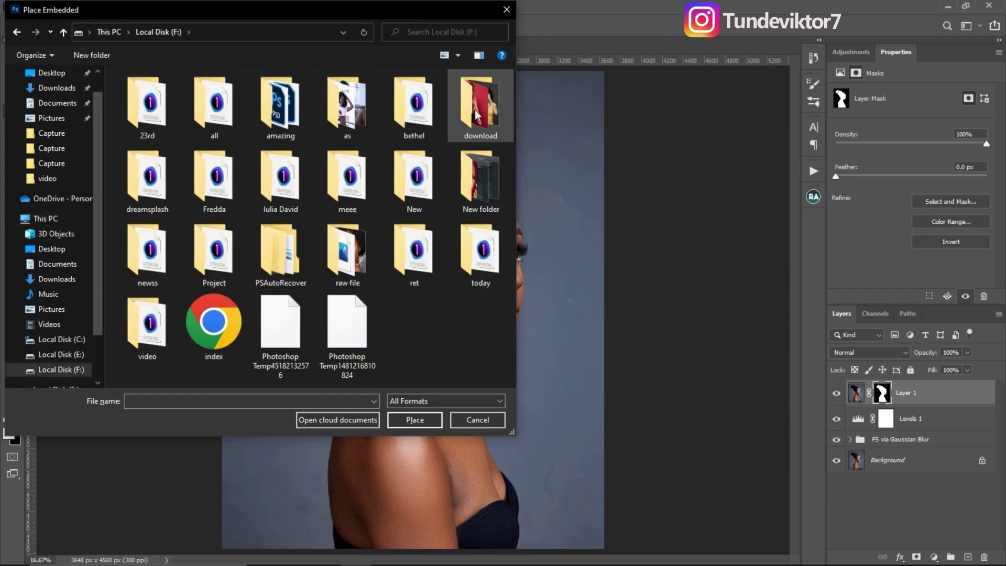
pyautogui.doubleClick(476, 115)
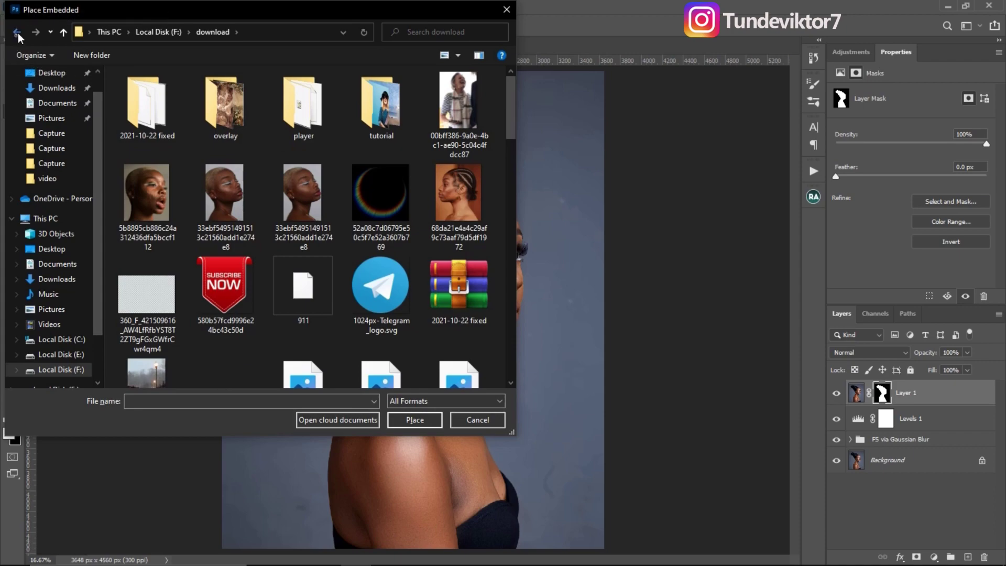
pyautogui.click(18, 33)
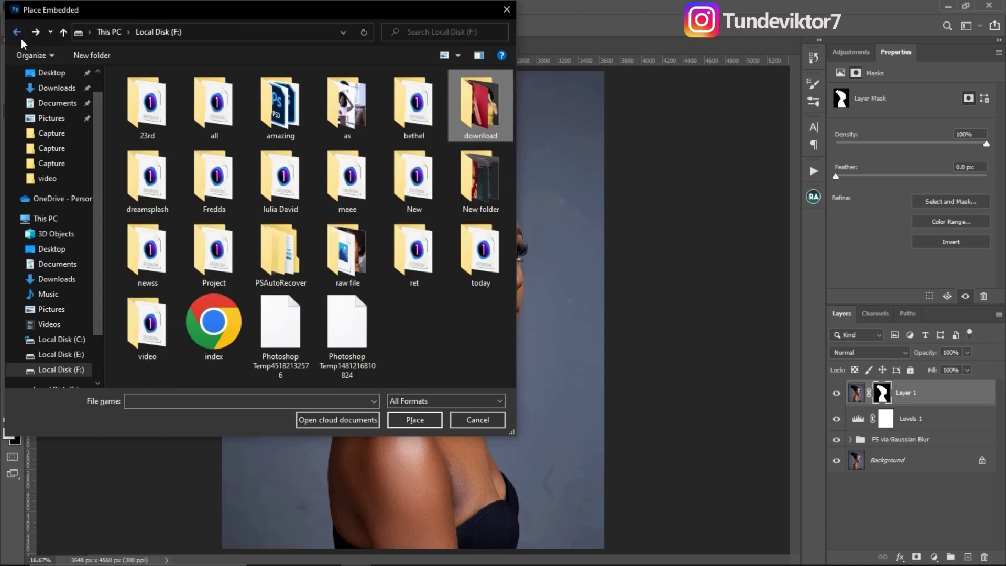
pyautogui.doubleClick(482, 188)
pyautogui.doubleClick(235, 112)
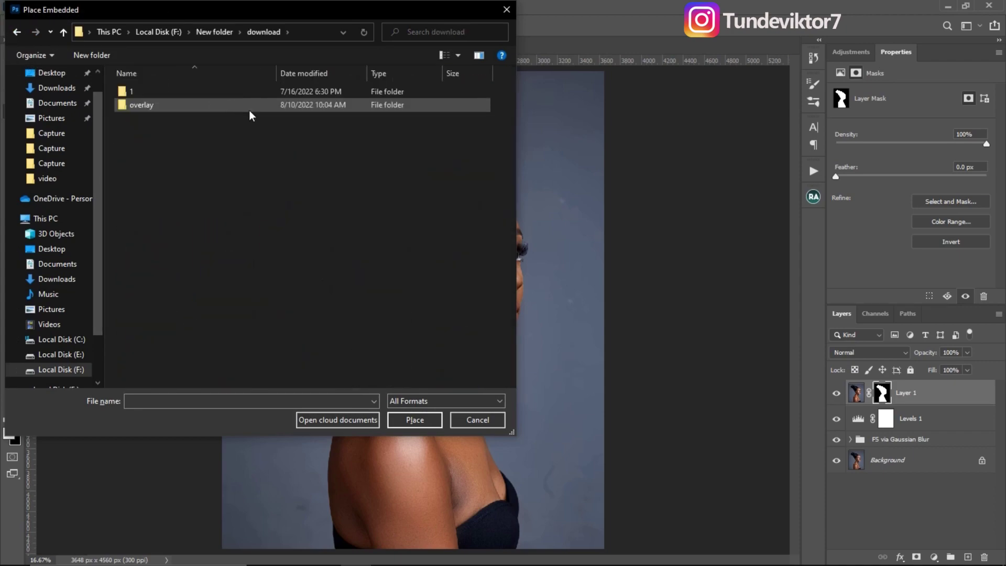
pyautogui.doubleClick(195, 105)
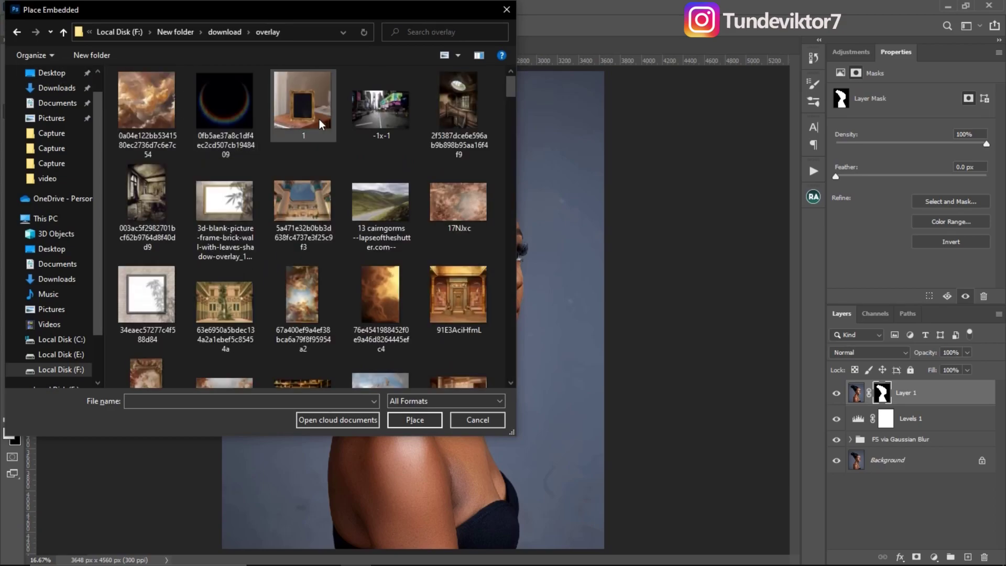
pyautogui.scroll(-4, 513, 123)
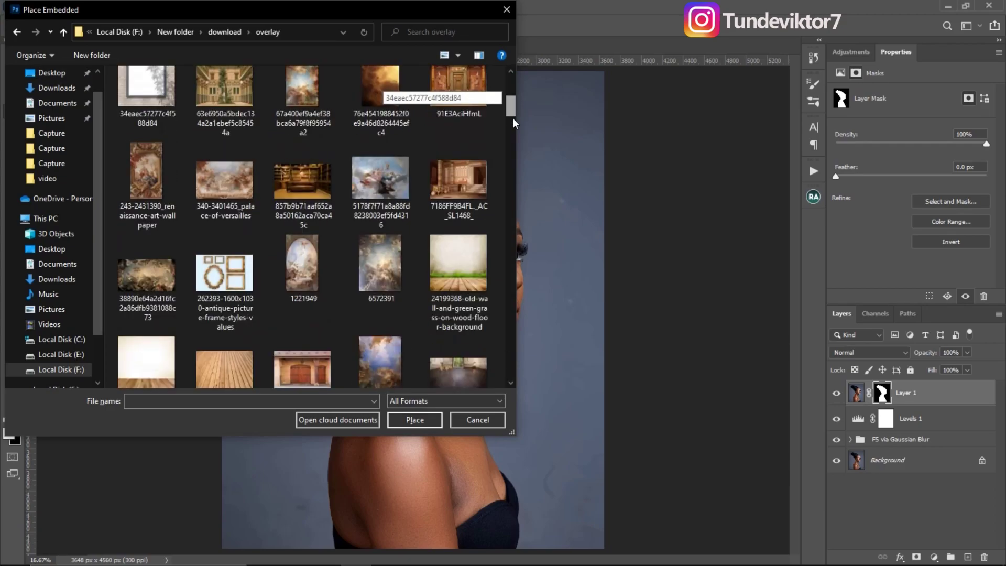
pyautogui.scroll(-10, 513, 126)
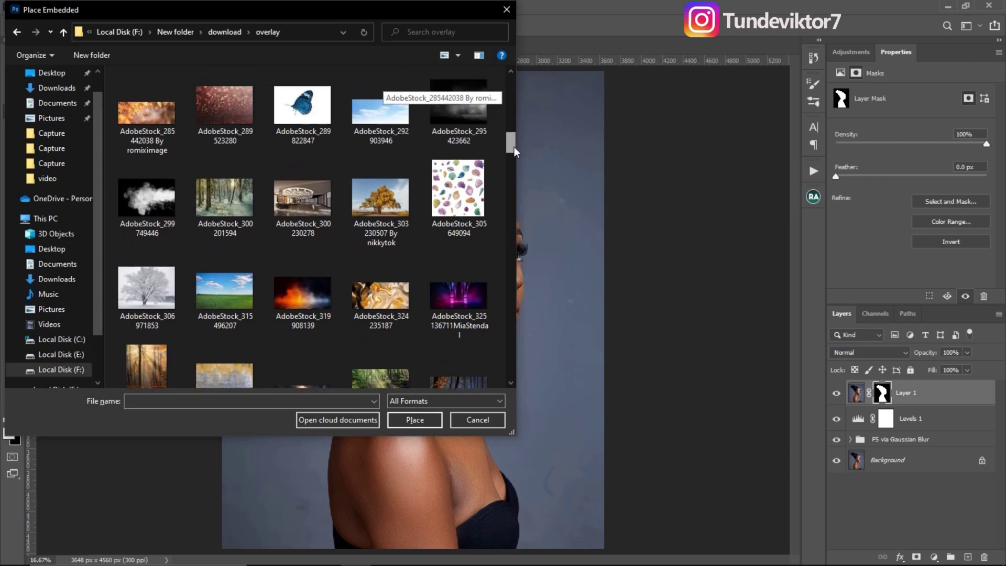
pyautogui.moveTo(514, 151); pyautogui.dragTo(512, 198)
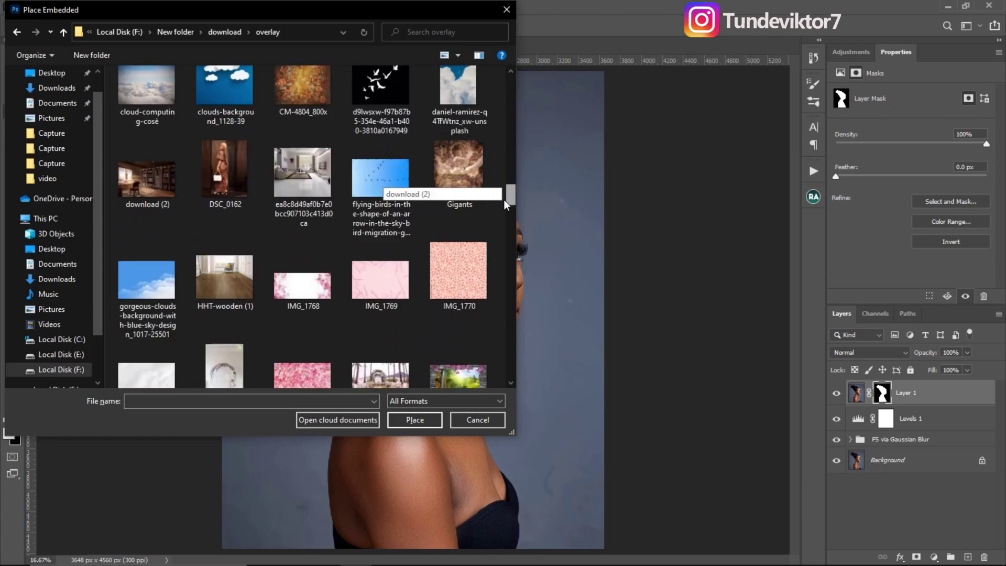
pyautogui.moveTo(508, 220); pyautogui.dragTo(508, 233)
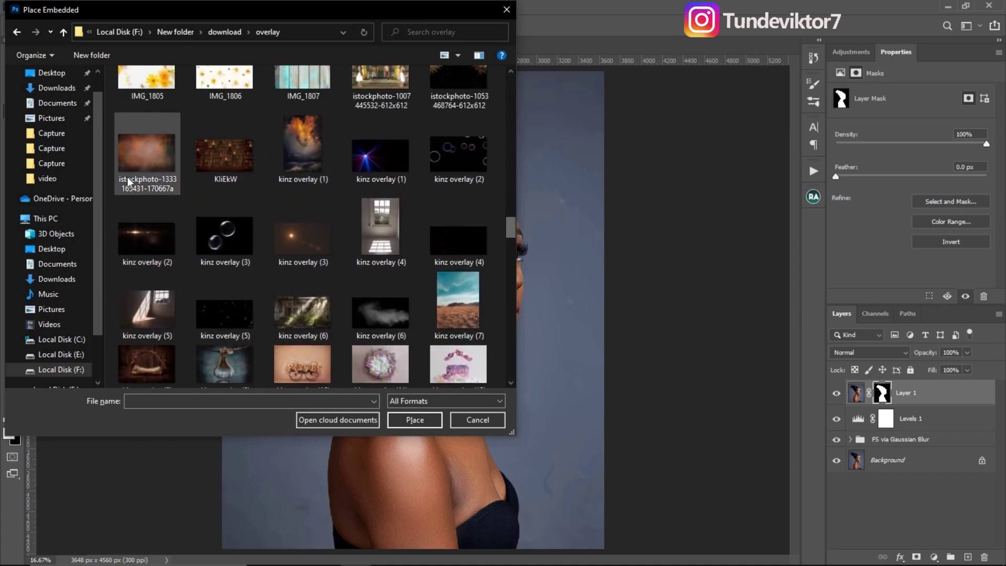
pyautogui.click(144, 157)
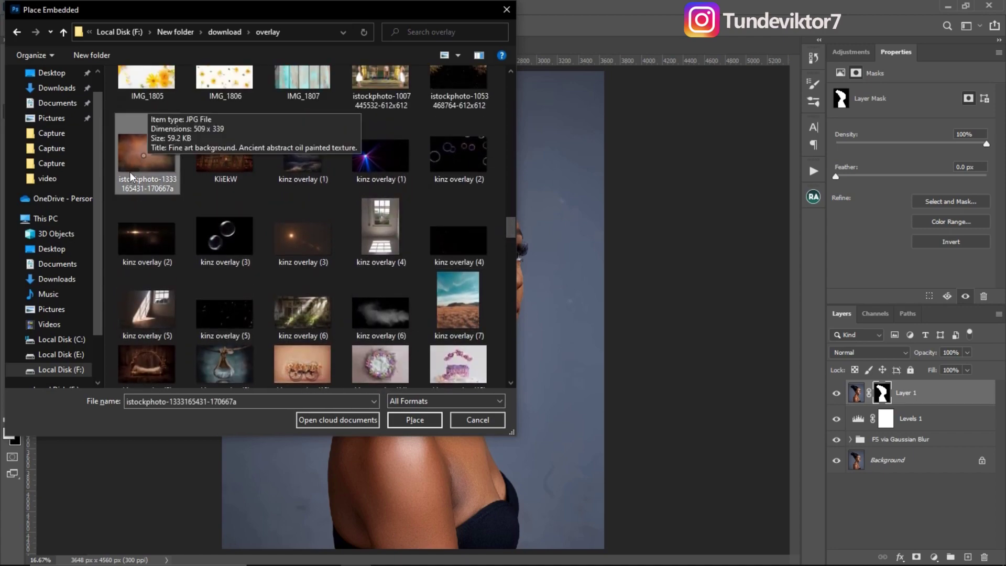
pyautogui.click(416, 420)
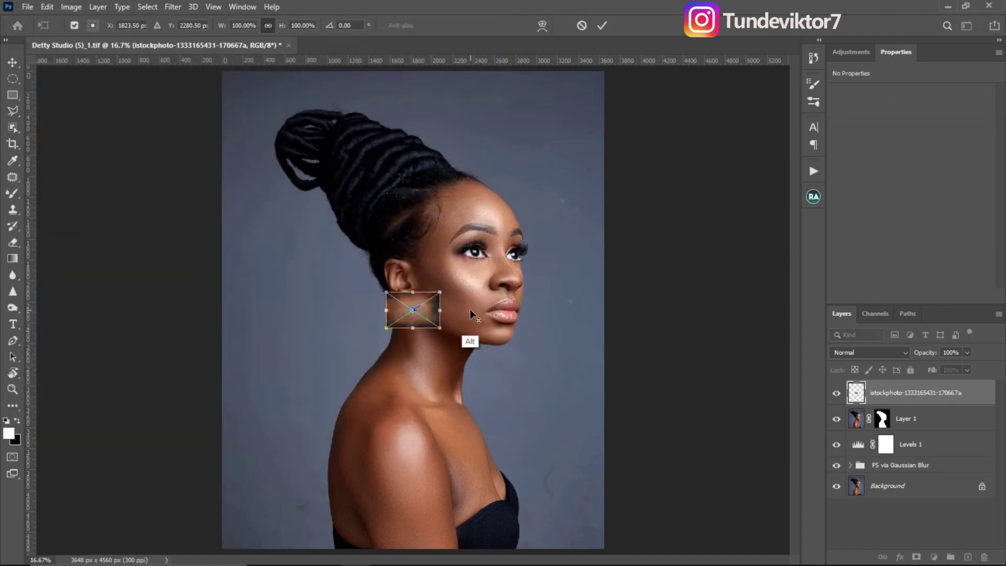
# Enlarge the texture, rotate it 90° clockwise, stretch it to fill the canvas, and commit
pyautogui.moveTo(440, 309); pyautogui.dragTo(587, 289)
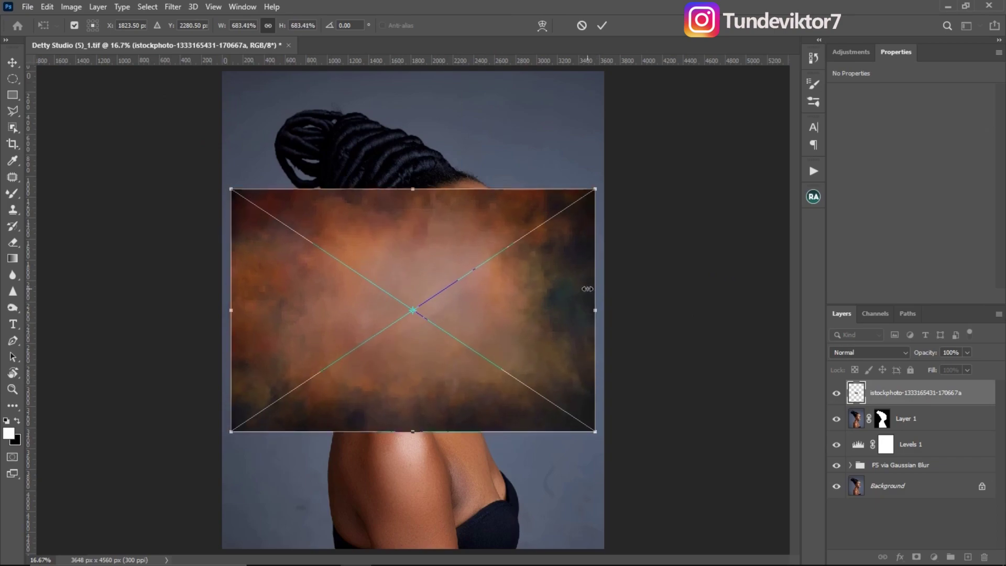
pyautogui.rightClick(514, 304)
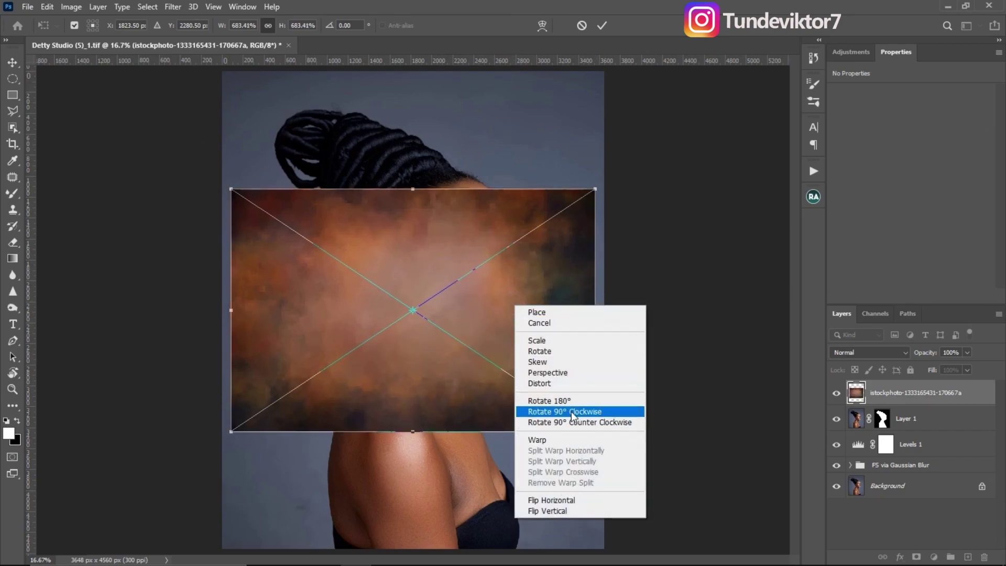
pyautogui.click(587, 411)
pyautogui.moveTo(539, 311); pyautogui.dragTo(604, 312)
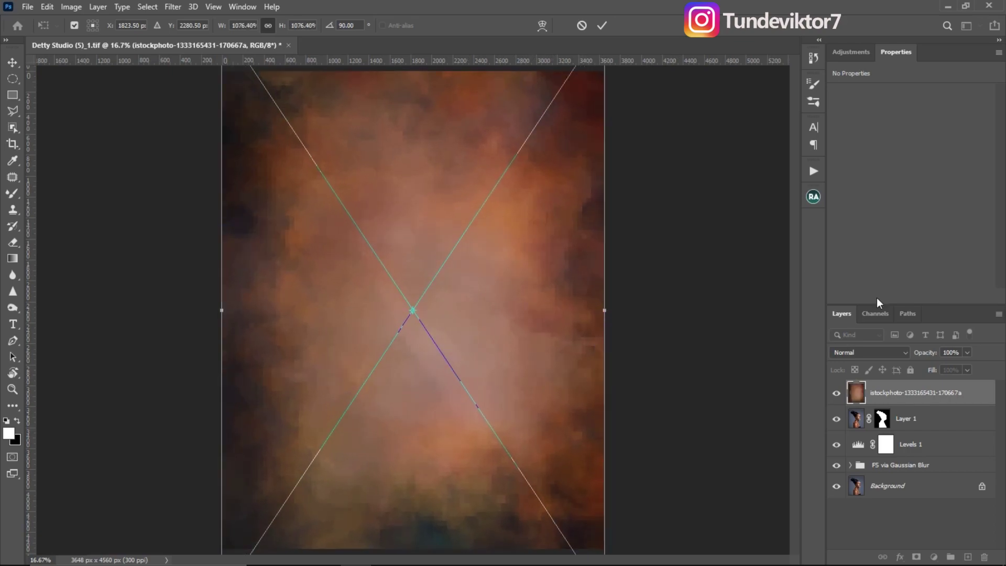
pyautogui.click(602, 25)
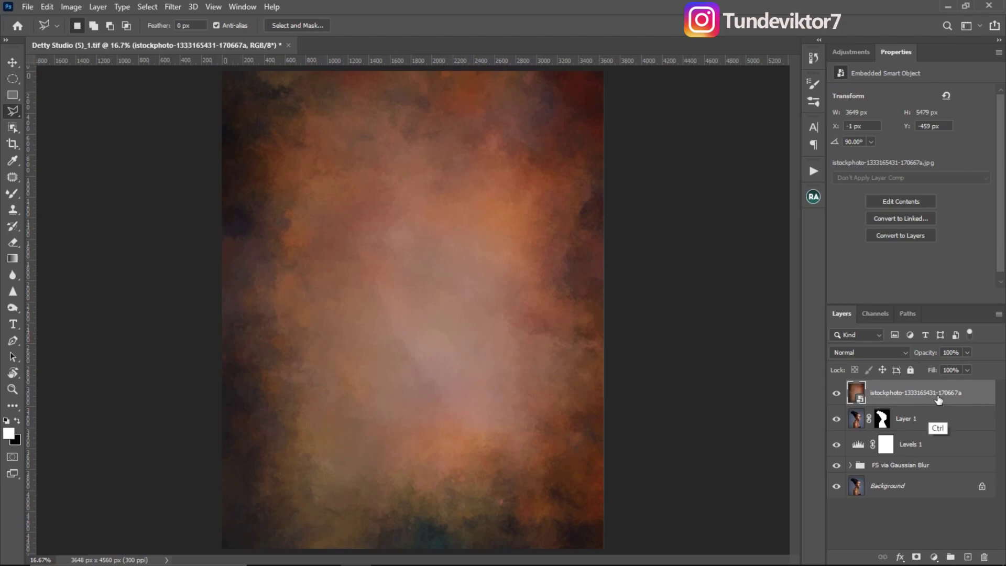
# Move the texture layer below Layer 1 and set its blend mode to Soft Light
pyautogui.moveTo(934, 398); pyautogui.dragTo(970, 429)
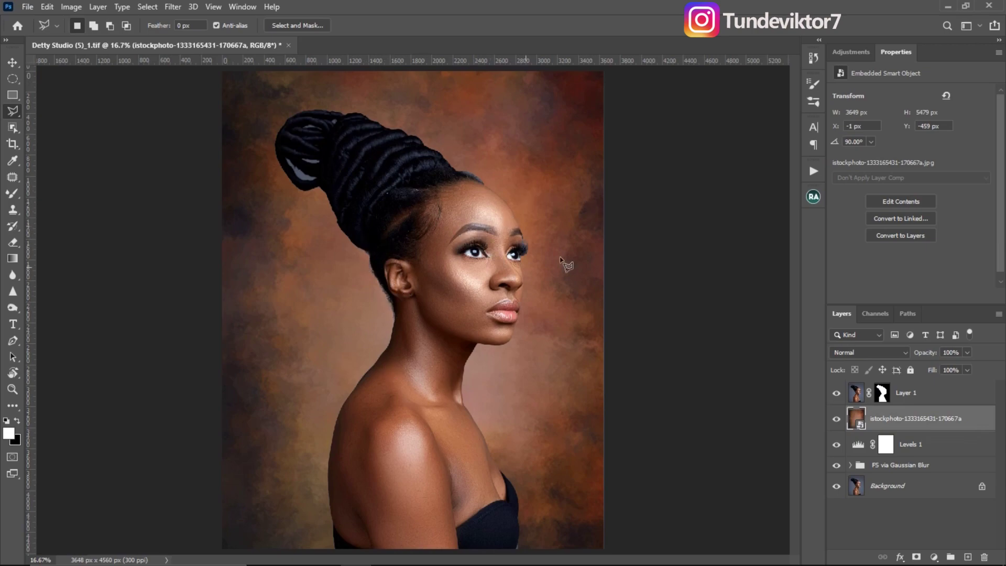
pyautogui.click(868, 353)
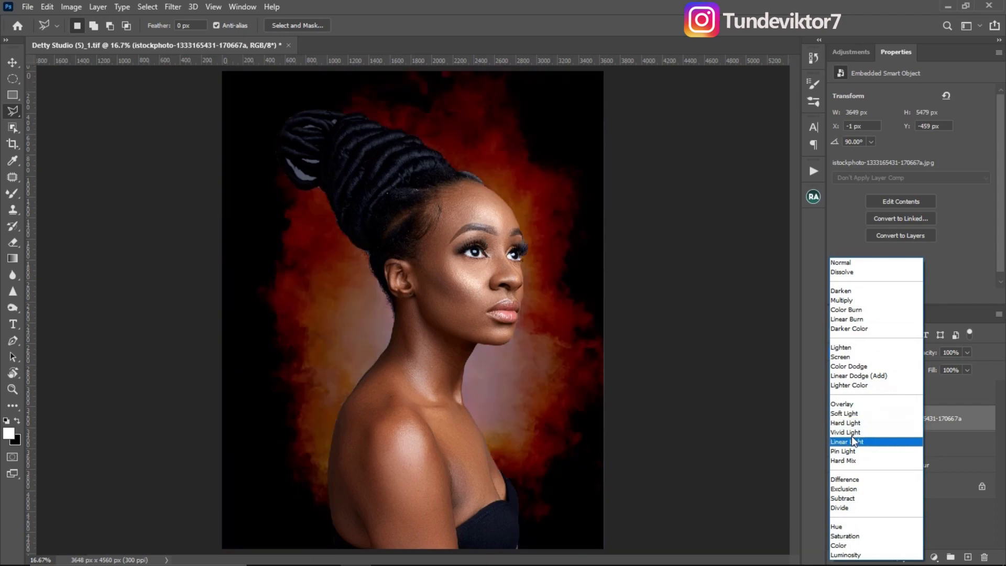
pyautogui.click(850, 416)
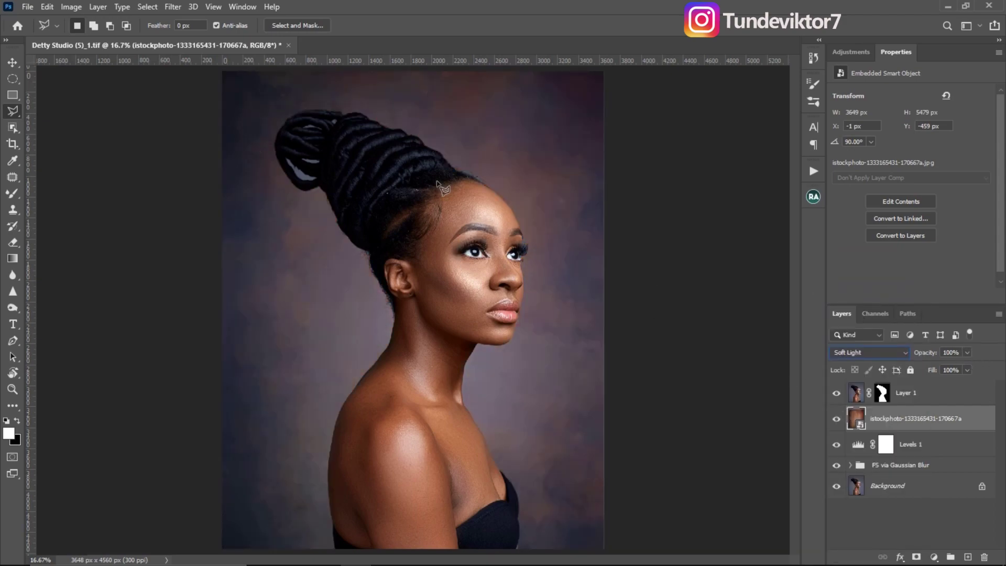
# Cancel a stray polygon selection, zoom out to the whole canvas, and nudge the texture opacity up
pyautogui.click(435, 287)
pyautogui.press('Escape')
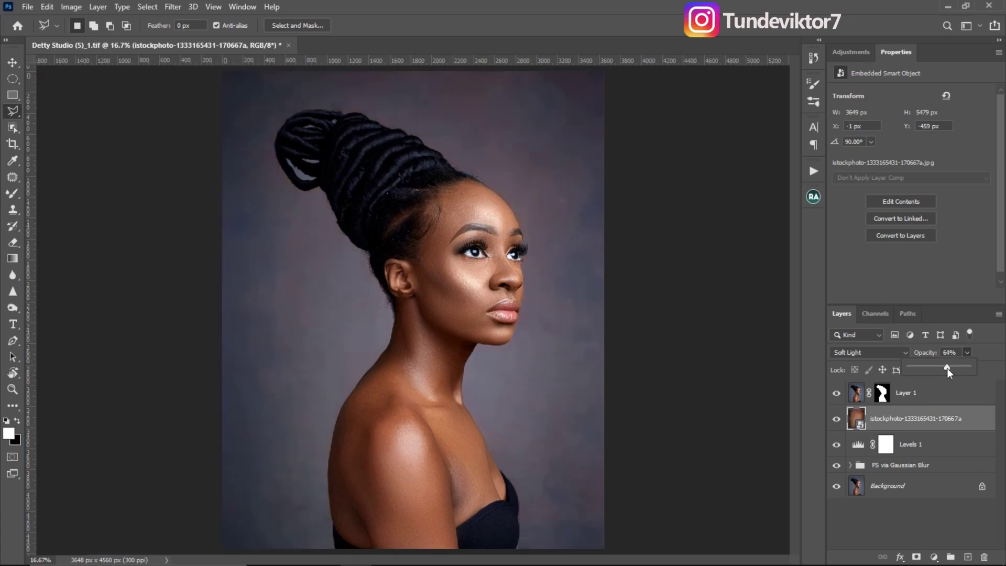
pyautogui.click(590, 291)
pyautogui.press('z')
pyautogui.keyDown('alt'); pyautogui.click(629, 344); pyautogui.keyUp('alt')
pyautogui.press('l')
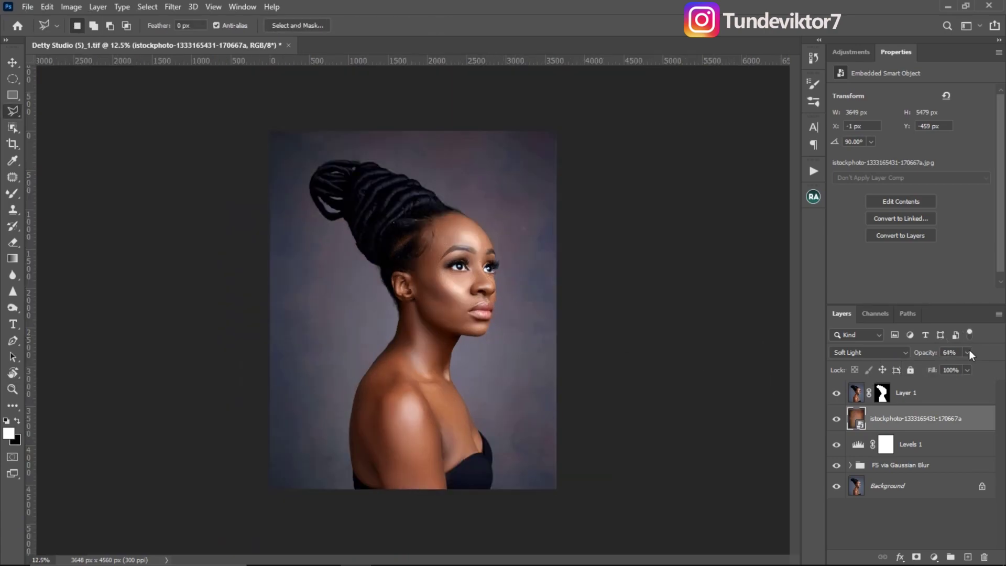
pyautogui.moveTo(977, 366); pyautogui.dragTo(989, 367)
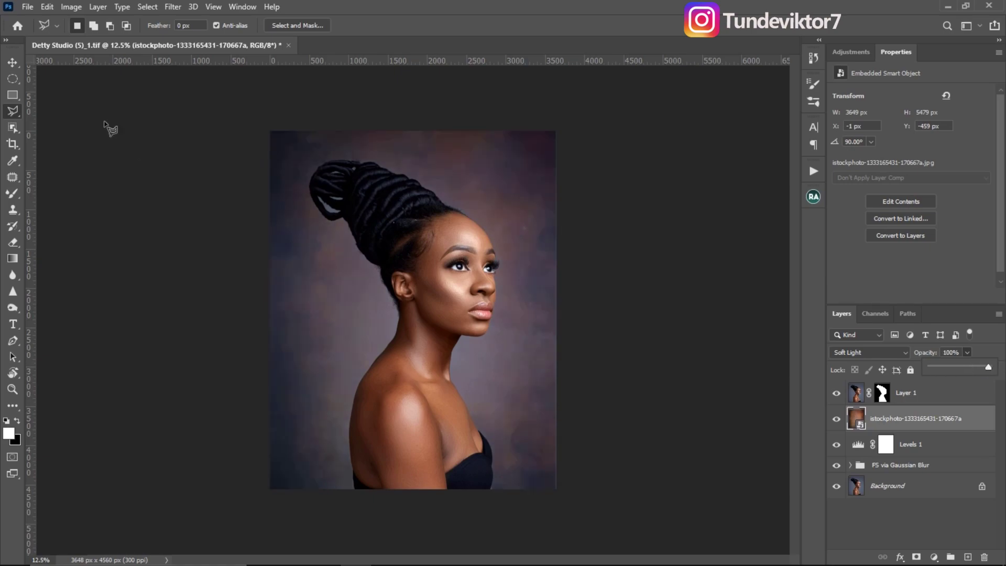
# Apply a Gaussian Blur smart filter with an 11.0 px radius to the istockphoto texture layer
pyautogui.click(870, 424)
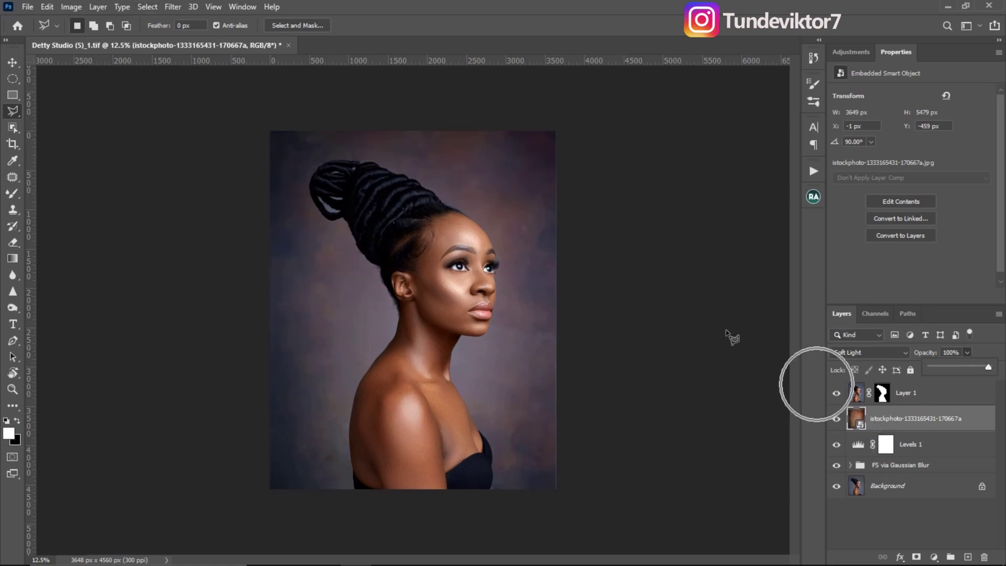
pyautogui.click(173, 6)
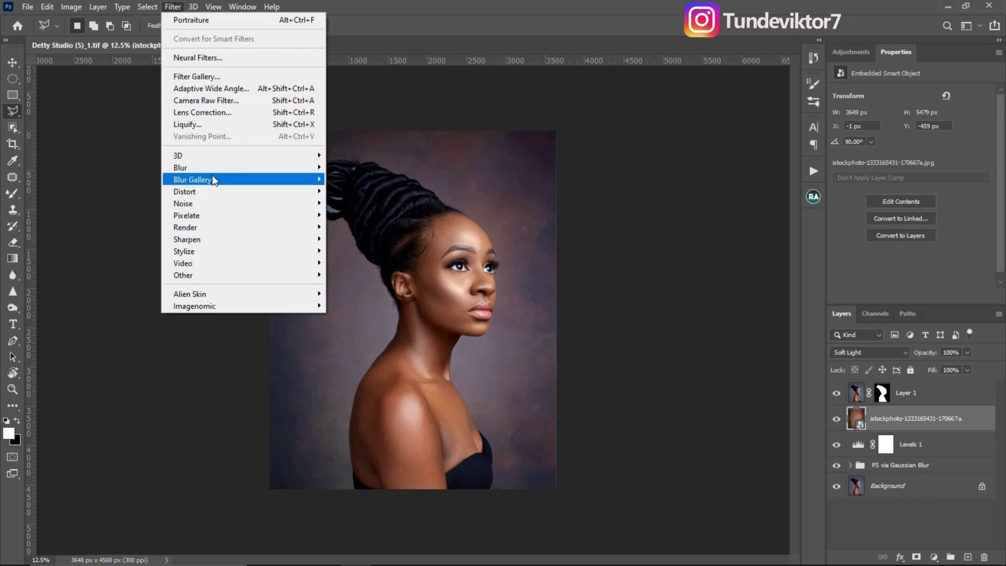
pyautogui.moveTo(220, 168)
pyautogui.click(140, 219)
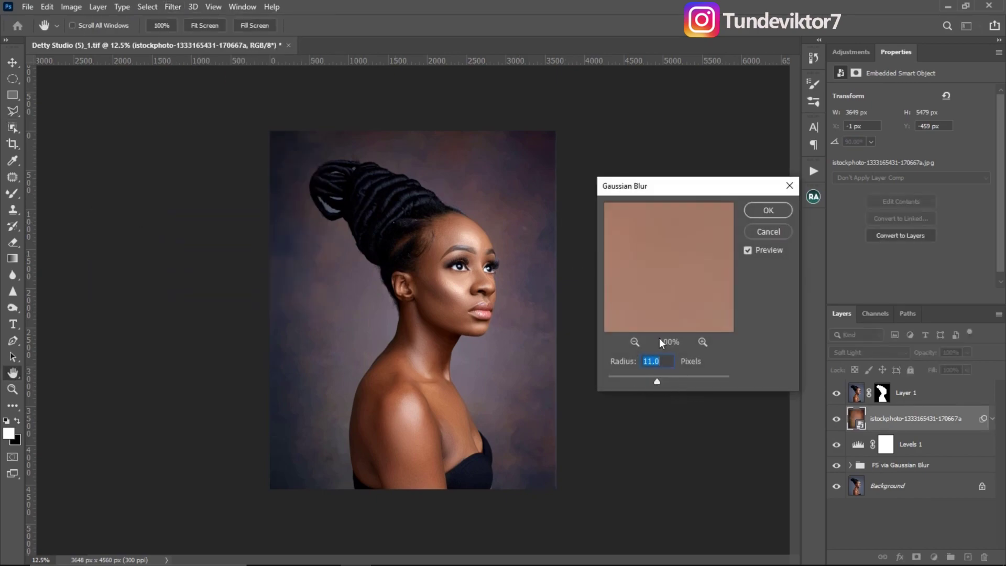
pyautogui.click(766, 209)
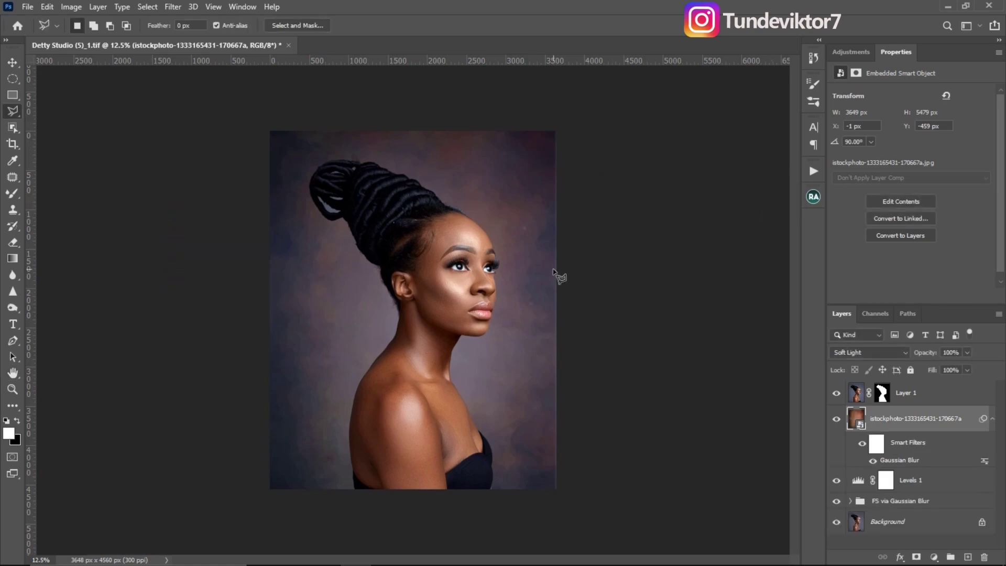
pyautogui.press('z')
pyautogui.click(335, 207)
# Zoom in on the hair bun, target Layer 1's mask, and choose the Soft Round brush
pyautogui.click(324, 185)
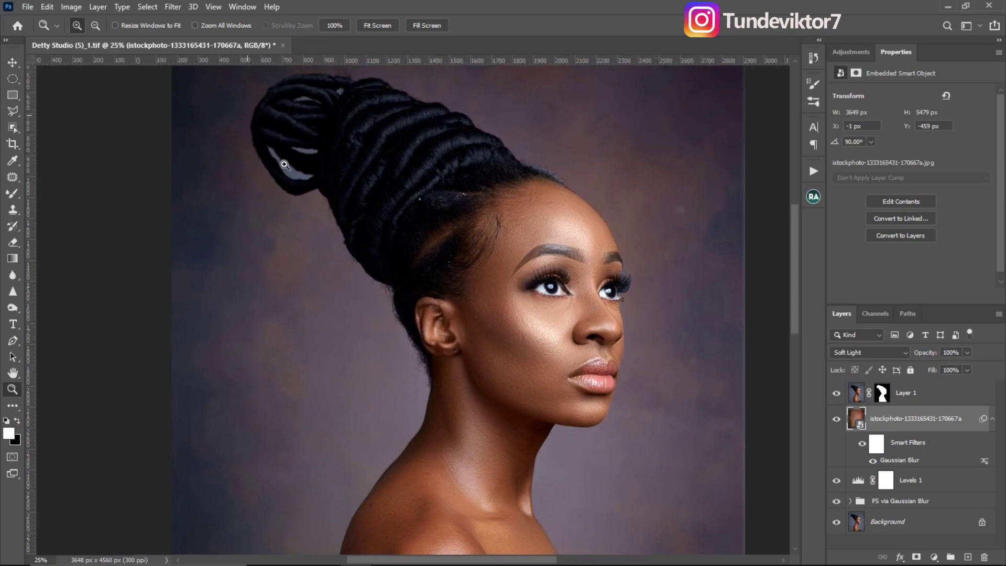
pyautogui.click(324, 185)
pyautogui.press('l')
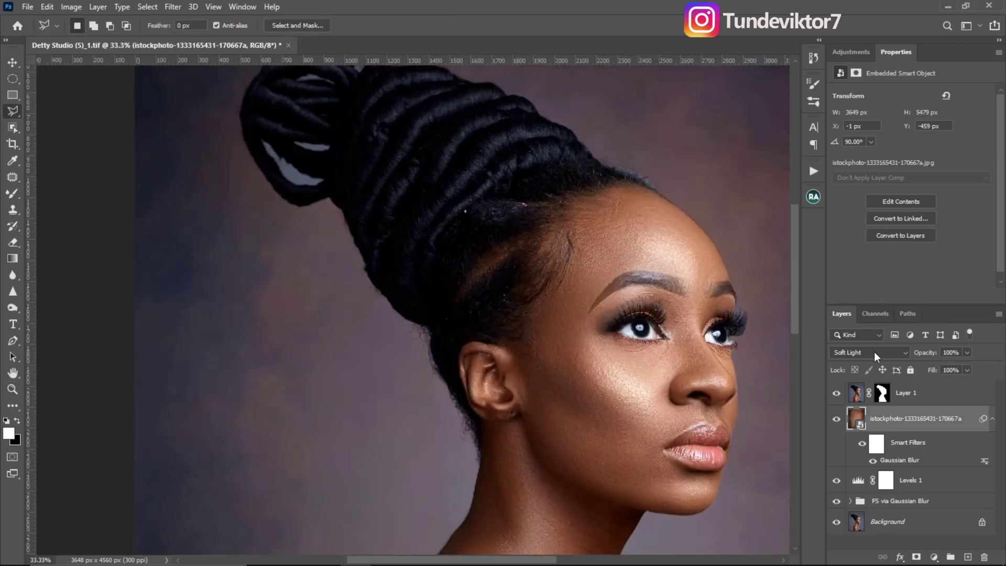
pyautogui.click(883, 396)
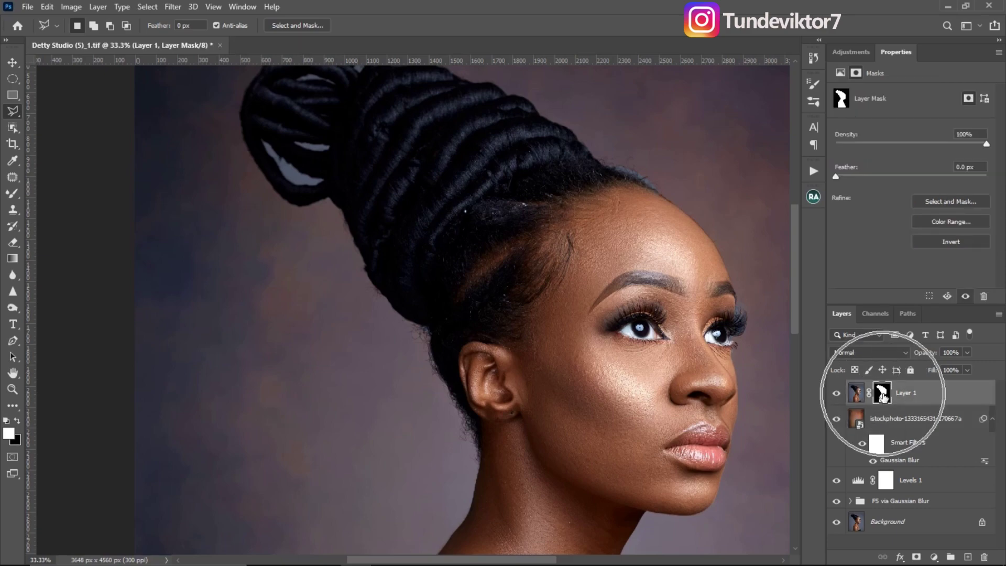
pyautogui.rightClick(14, 196)
pyautogui.click(60, 195)
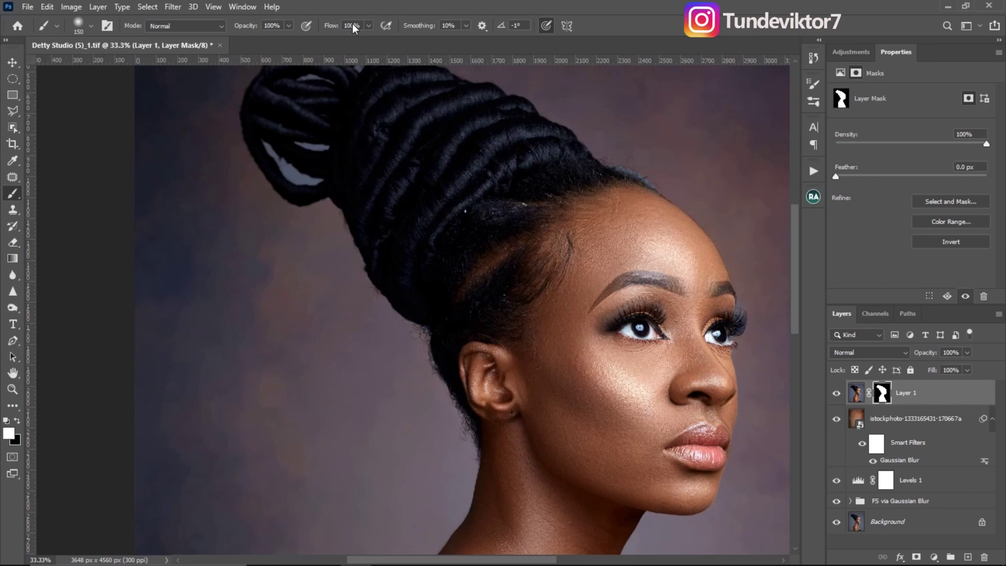
pyautogui.click(90, 26)
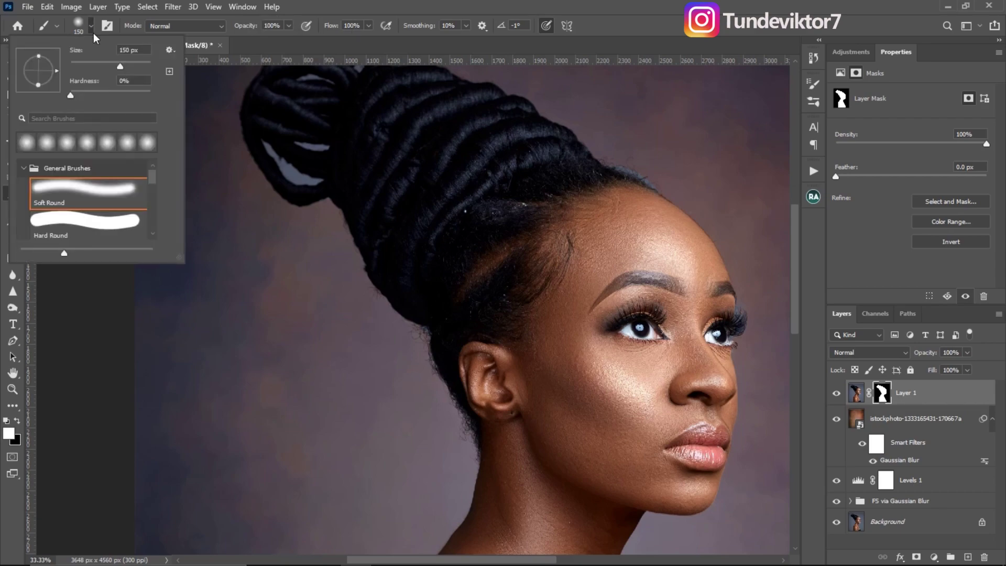
pyautogui.doubleClick(101, 196)
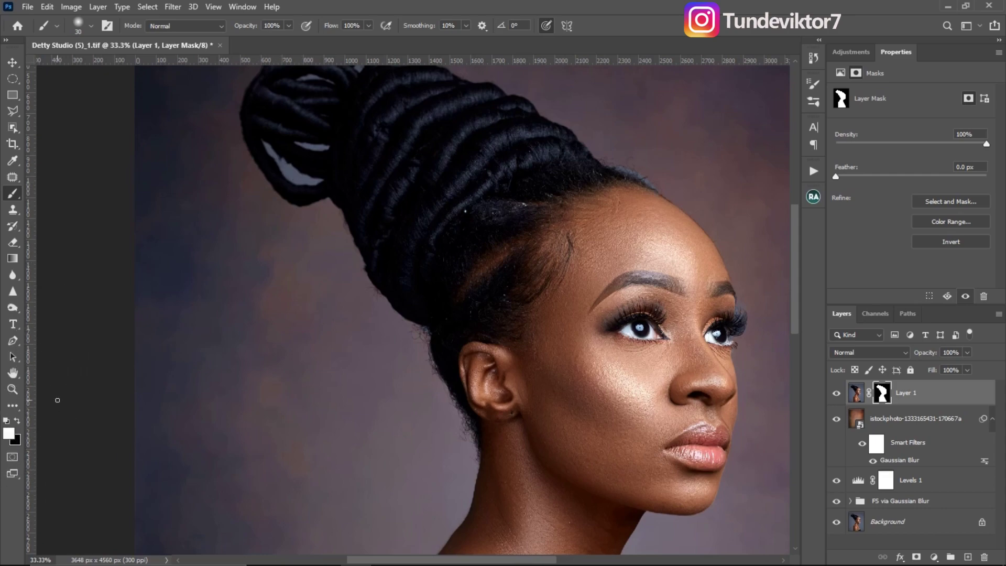
# With a 250 brush, paint black along the forehead hairline and white to restore forehead and brows
pyautogui.click(19, 422)
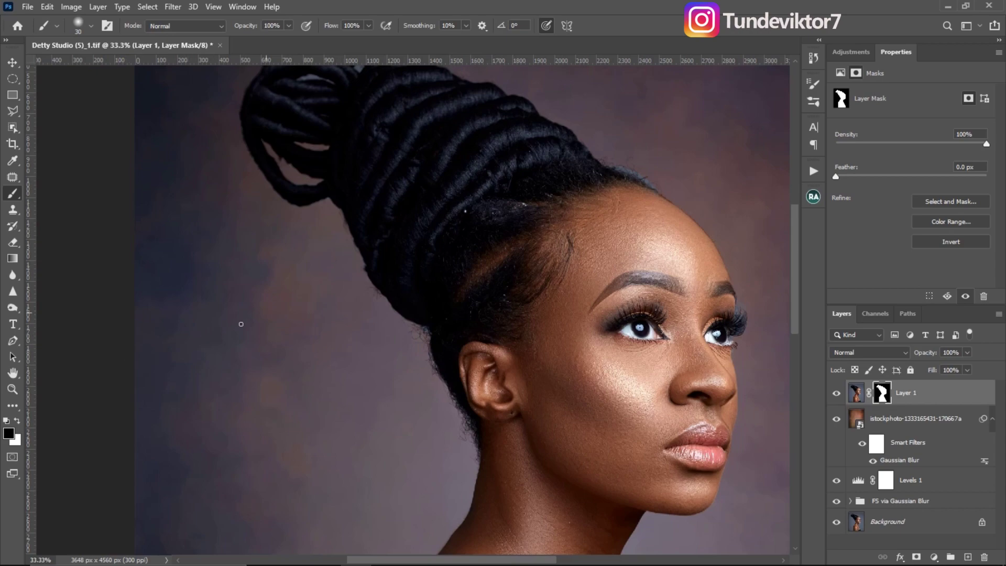
pyautogui.press('x')
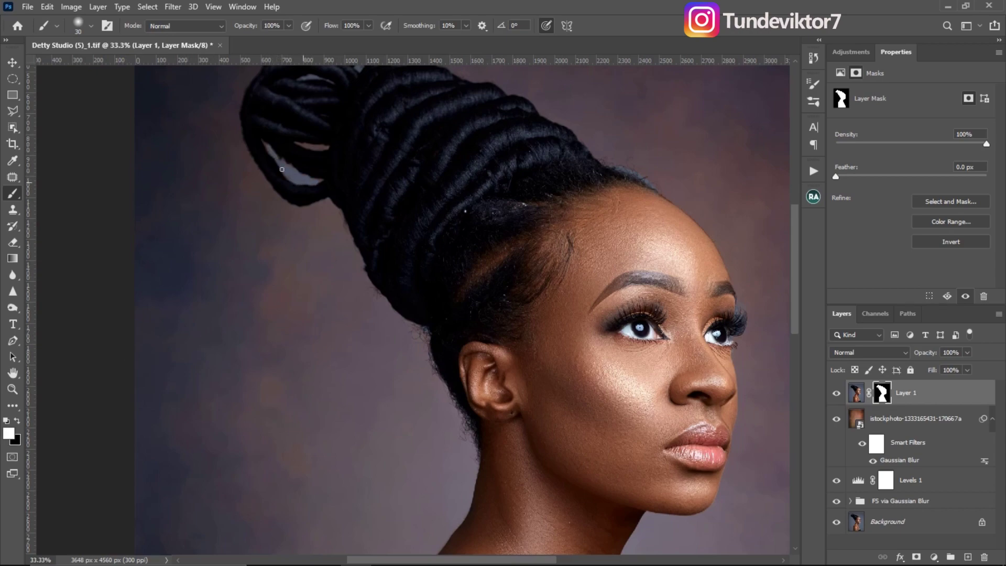
pyautogui.press('x')
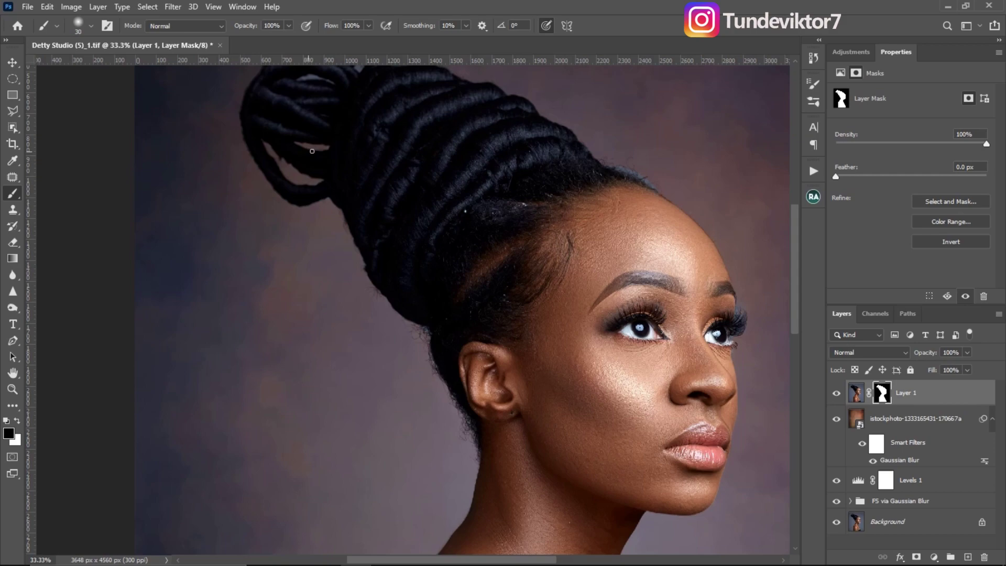
pyautogui.moveTo(549, 205)
pyautogui.mouseDown()
pyautogui.moveTo(512, 269)
pyautogui.moveTo(411, 291)
pyautogui.mouseUp()
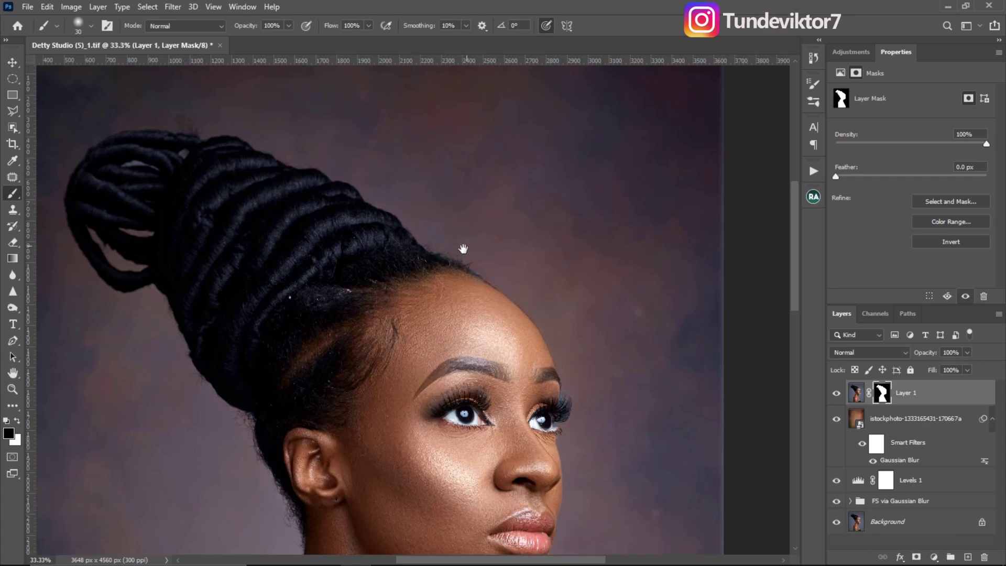
pyautogui.moveTo(463, 249); pyautogui.dragTo(456, 199)
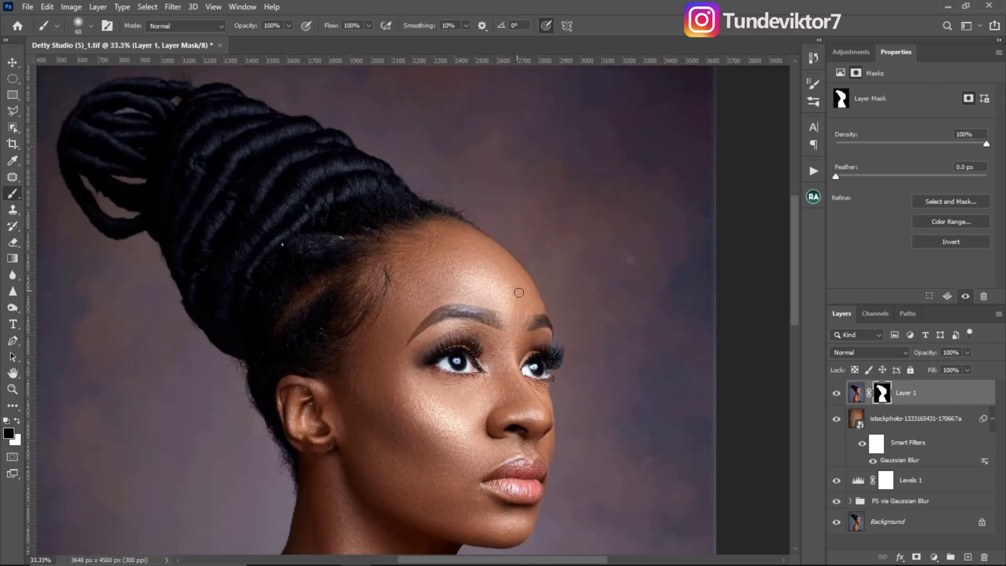
pyautogui.press(']')
pyautogui.press(']')
pyautogui.moveTo(527, 307)
pyautogui.mouseDown()
pyautogui.moveTo(439, 258)
pyautogui.moveTo(516, 314)
pyautogui.moveTo(466, 248)
pyautogui.moveTo(489, 314)
pyautogui.moveTo(486, 242)
pyautogui.moveTo(527, 219)
pyautogui.mouseUp()
pyautogui.press('x')
pyautogui.moveTo(536, 319)
pyautogui.mouseDown()
pyautogui.moveTo(512, 293)
pyautogui.moveTo(389, 255)
pyautogui.moveTo(482, 269)
pyautogui.moveTo(460, 252)
pyautogui.moveTo(503, 309)
pyautogui.moveTo(511, 306)
pyautogui.moveTo(485, 280)
pyautogui.moveTo(455, 307)
pyautogui.mouseUp()
pyautogui.scroll(-2, 388, 287)
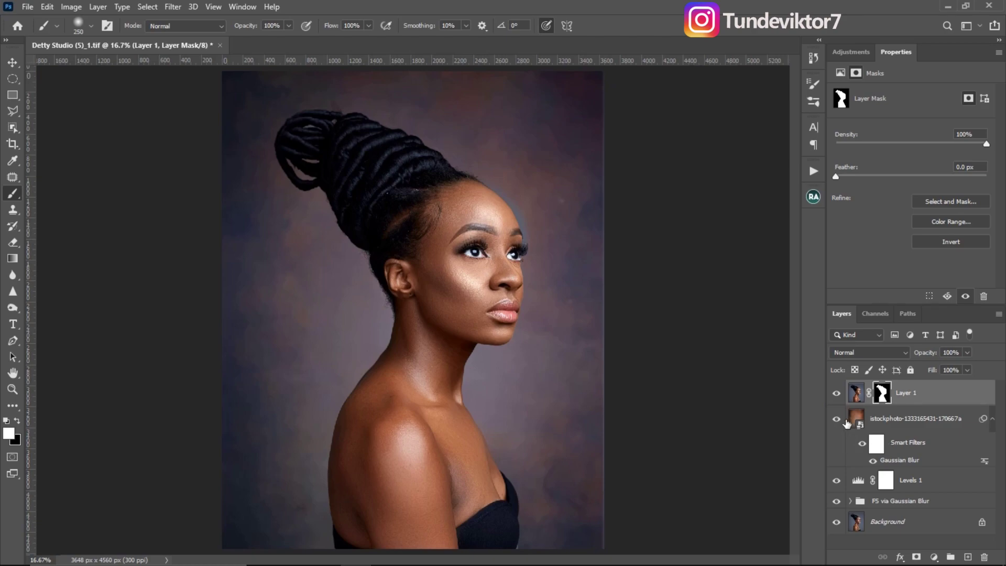
# Hide the istockphoto texture layer and Place Embedded the 'By yudhistirama' image from the overlay folder
pyautogui.click(837, 420)
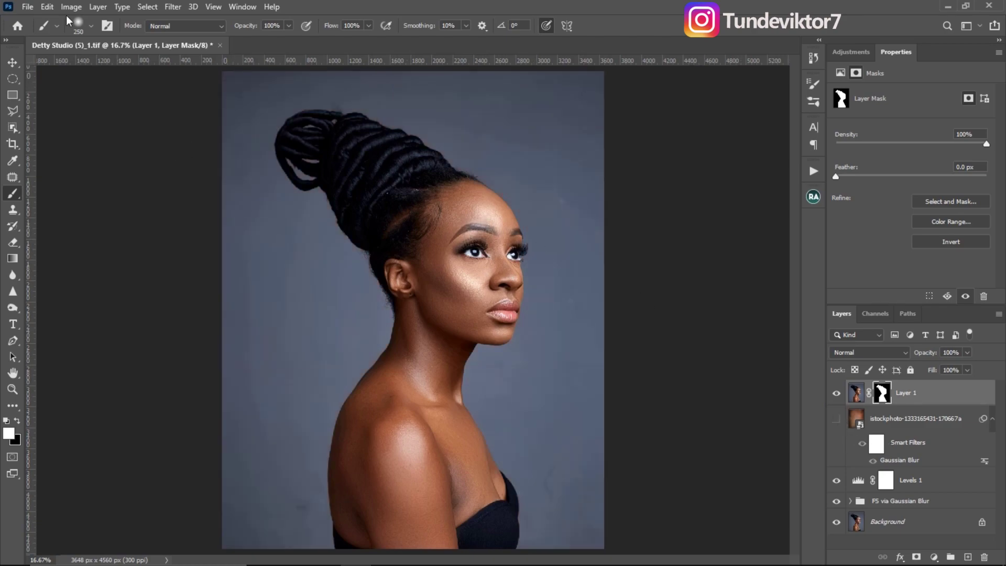
pyautogui.click(27, 6)
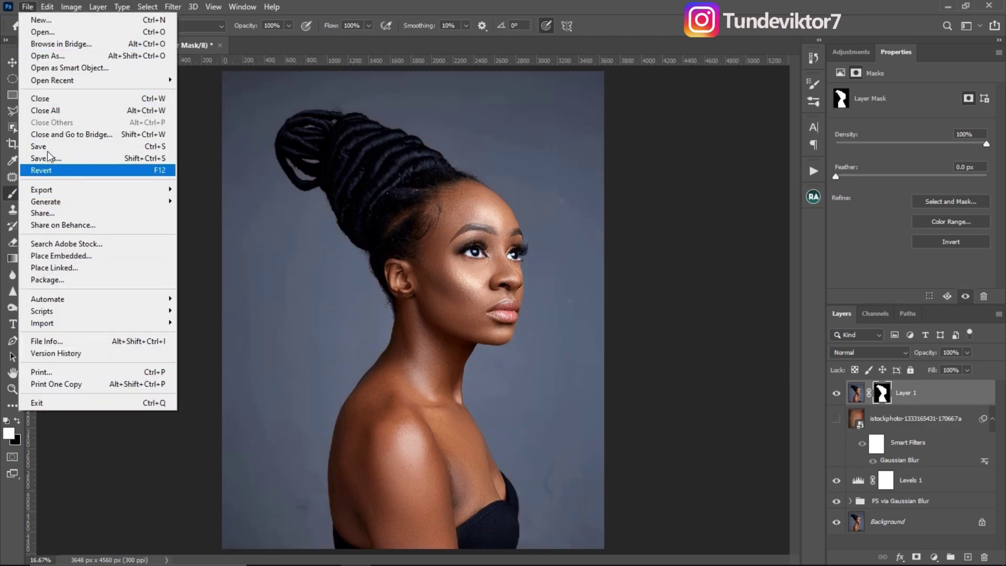
pyautogui.click(77, 256)
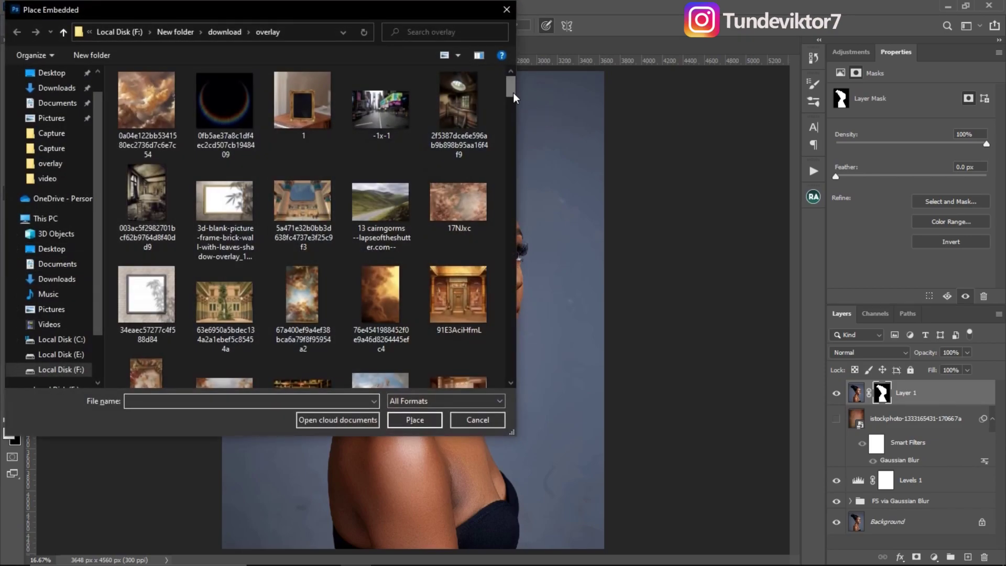
pyautogui.moveTo(513, 98); pyautogui.dragTo(511, 186)
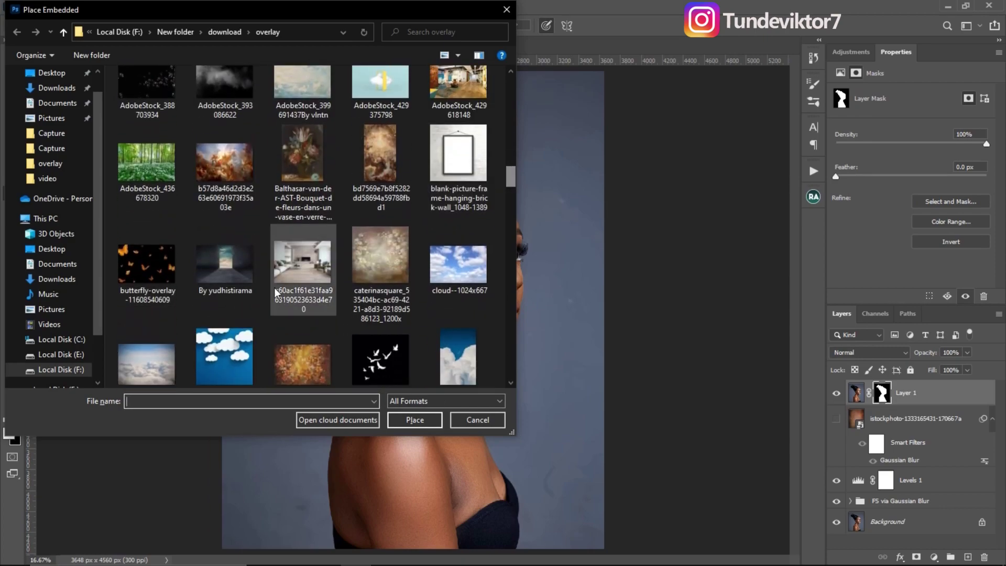
pyautogui.click(239, 262)
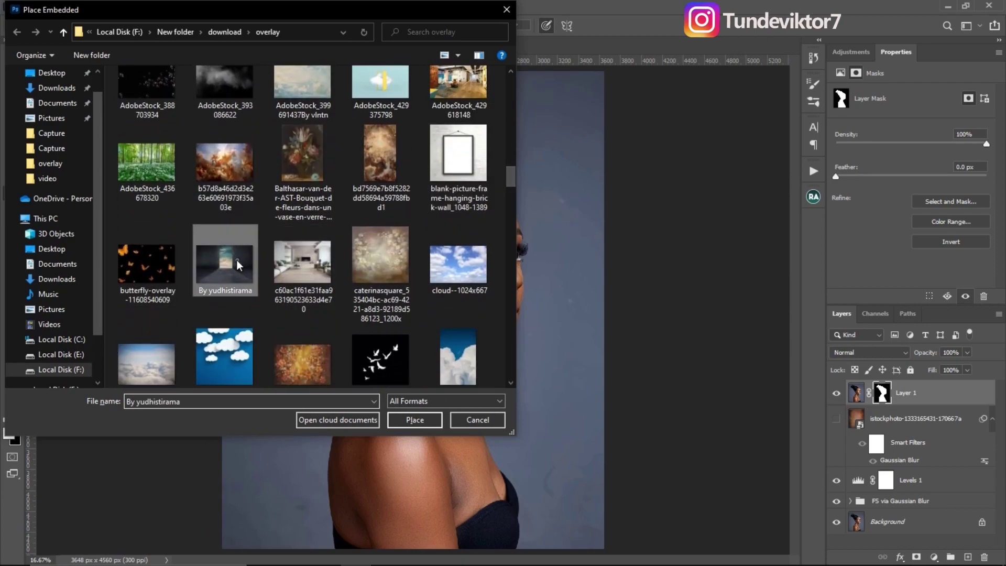
pyautogui.click(414, 421)
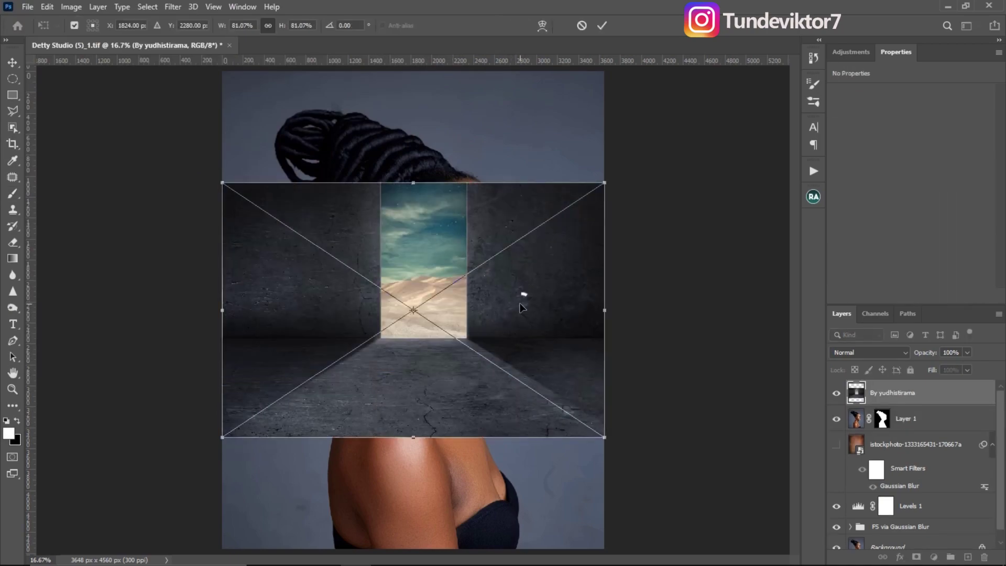
# Scale the placed desert image symmetrically from its centre, lower it, and commit
pyautogui.rightClick(509, 292)
pyautogui.click(553, 278)
pyautogui.press('alt')
pyautogui.press('alt')
pyautogui.moveTo(605, 310); pyautogui.dragTo(989, 246)
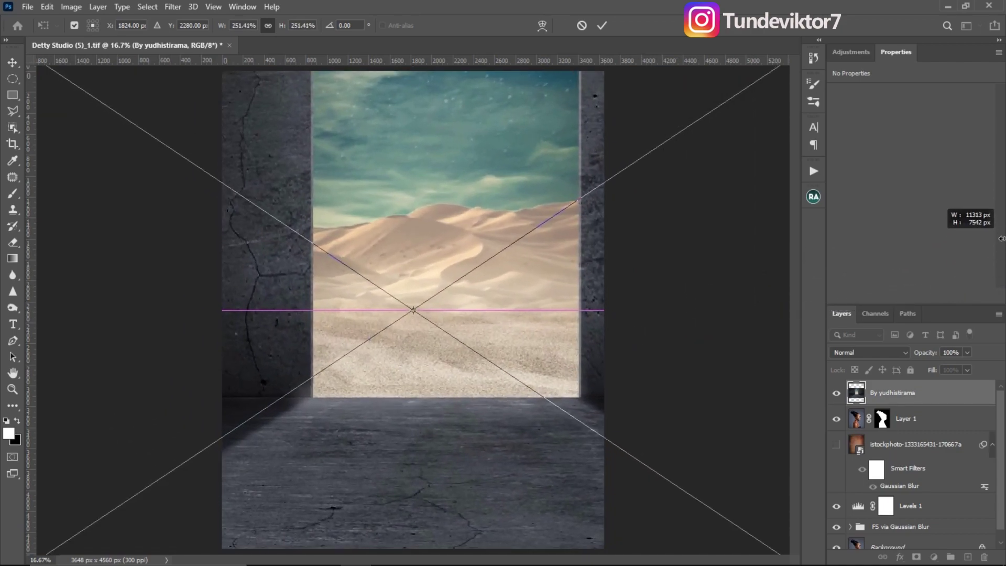
pyautogui.moveTo(519, 284); pyautogui.dragTo(477, 413)
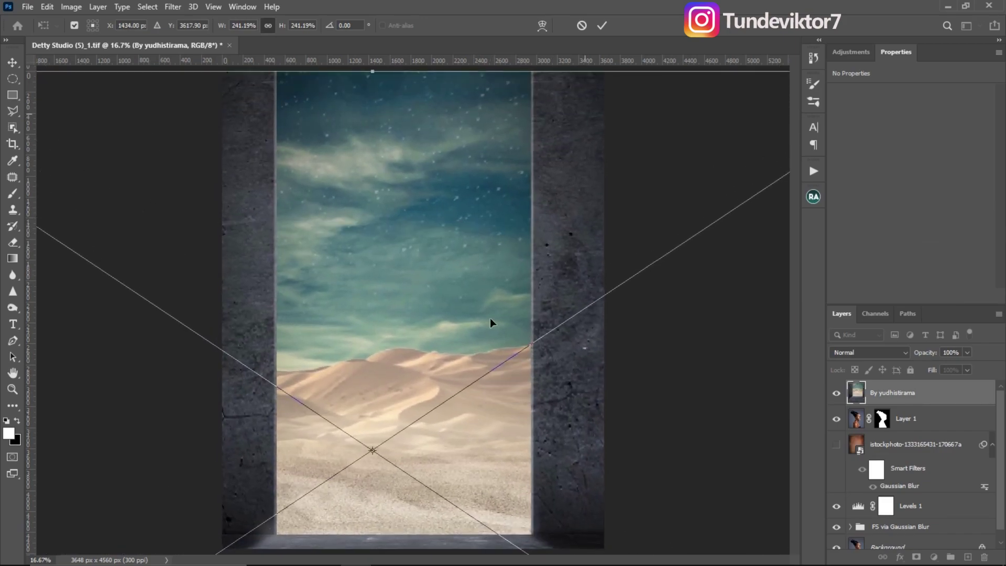
pyautogui.click(601, 25)
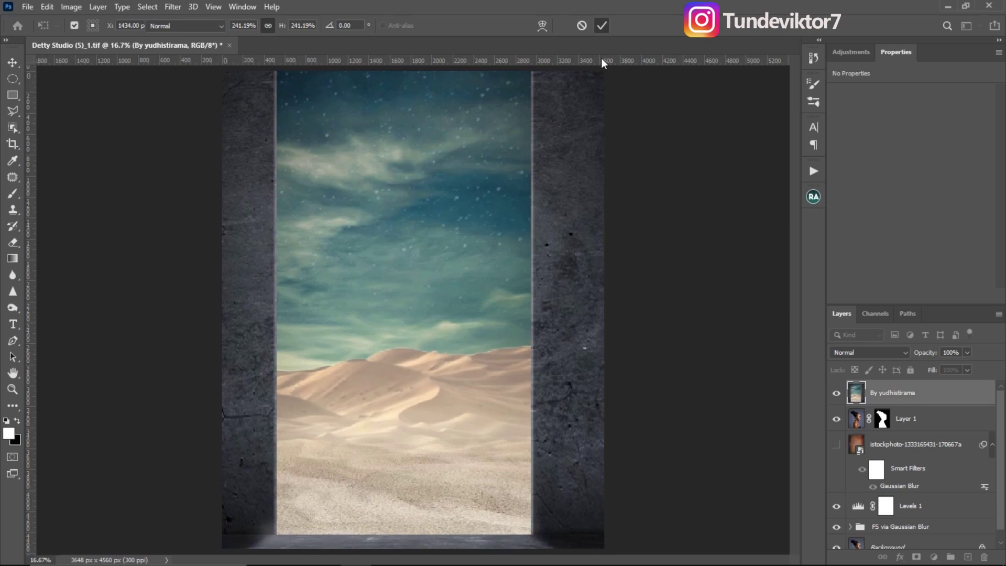
# Enlarge the desert layer further from centre to about 289%, nudge it down, and commit
pyautogui.press('z')
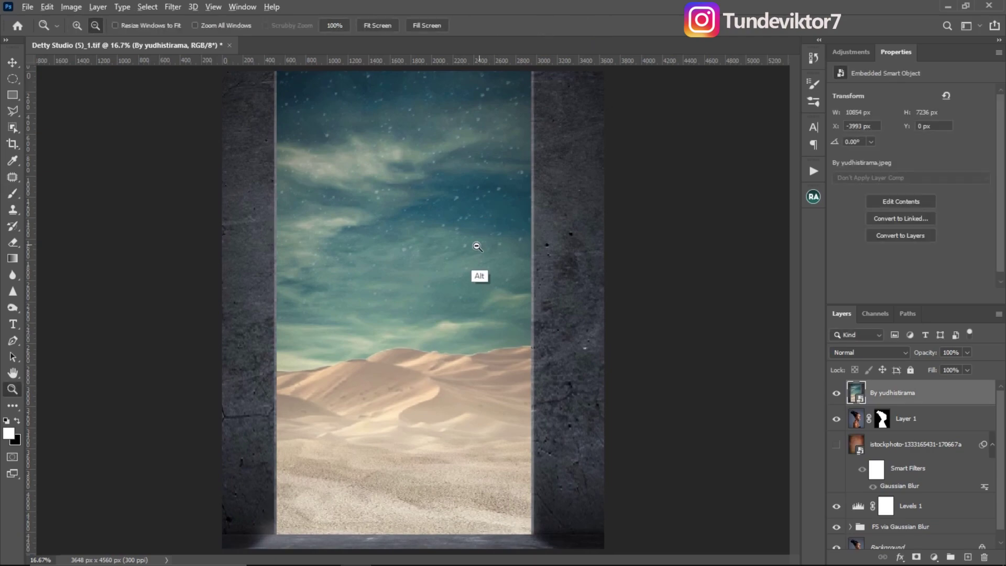
pyautogui.keyDown('alt'); pyautogui.click(466, 256); pyautogui.keyUp('alt')
pyautogui.press('v')
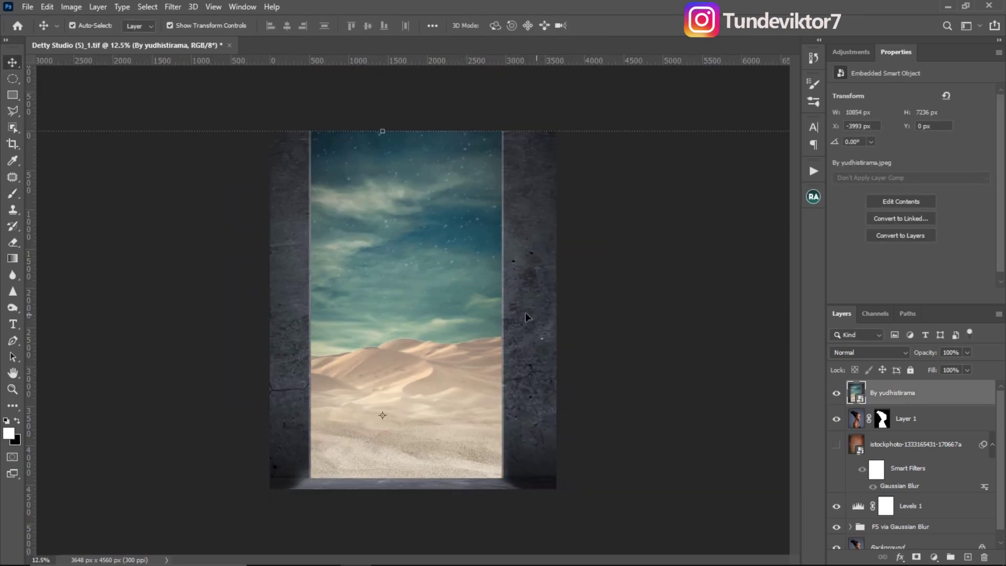
pyautogui.moveTo(386, 128); pyautogui.dragTo(386, 82)
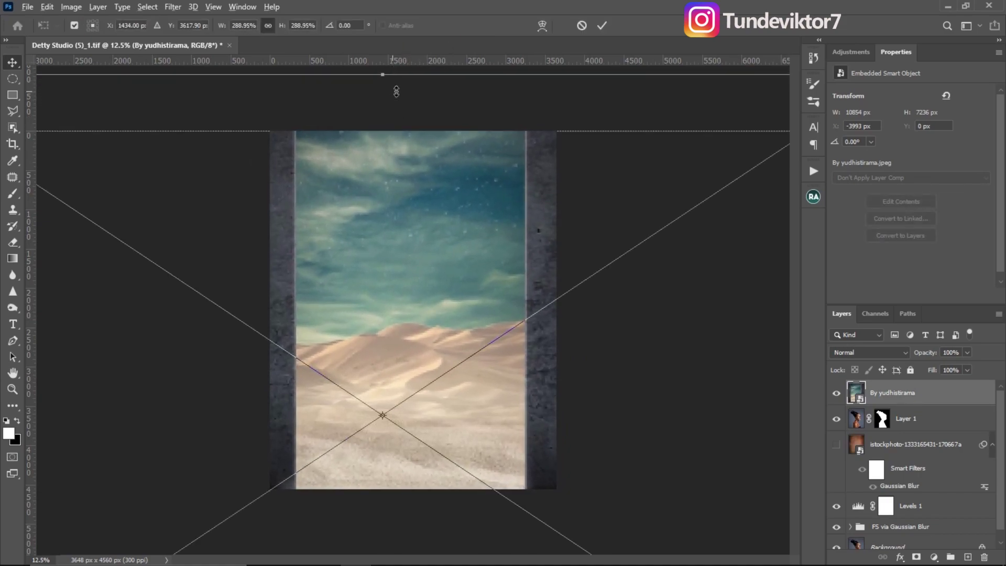
pyautogui.moveTo(427, 265); pyautogui.dragTo(428, 286)
pyautogui.click(602, 24)
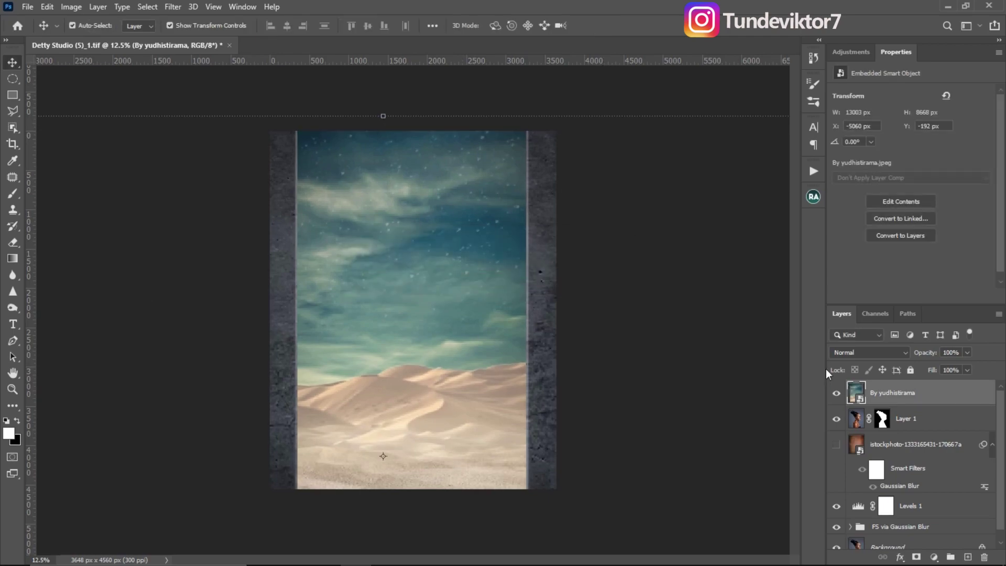
# Move the By yudhistirama layer beneath Layer 1 and set its blend mode to Soft Light
pyautogui.moveTo(918, 405); pyautogui.dragTo(911, 421)
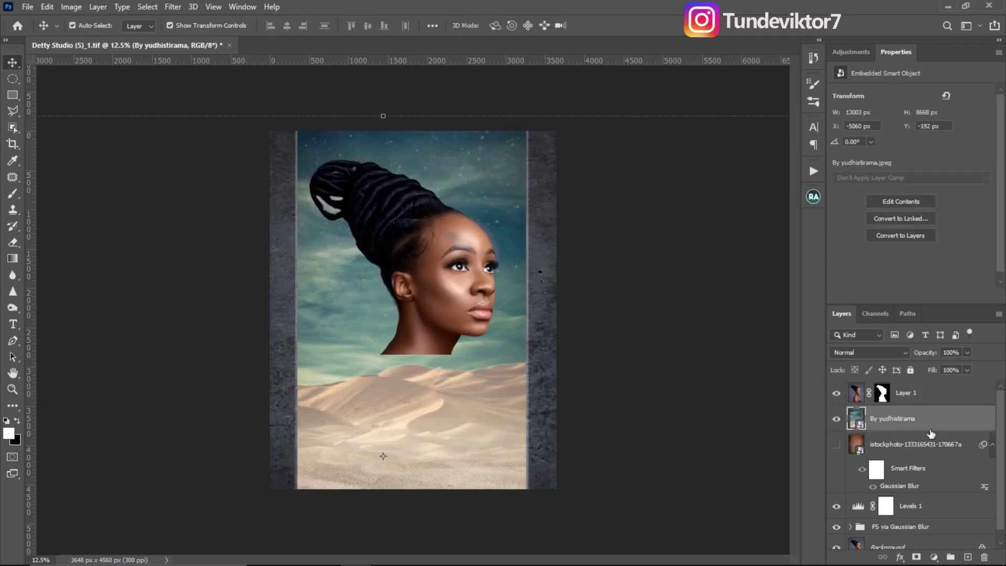
pyautogui.click(869, 352)
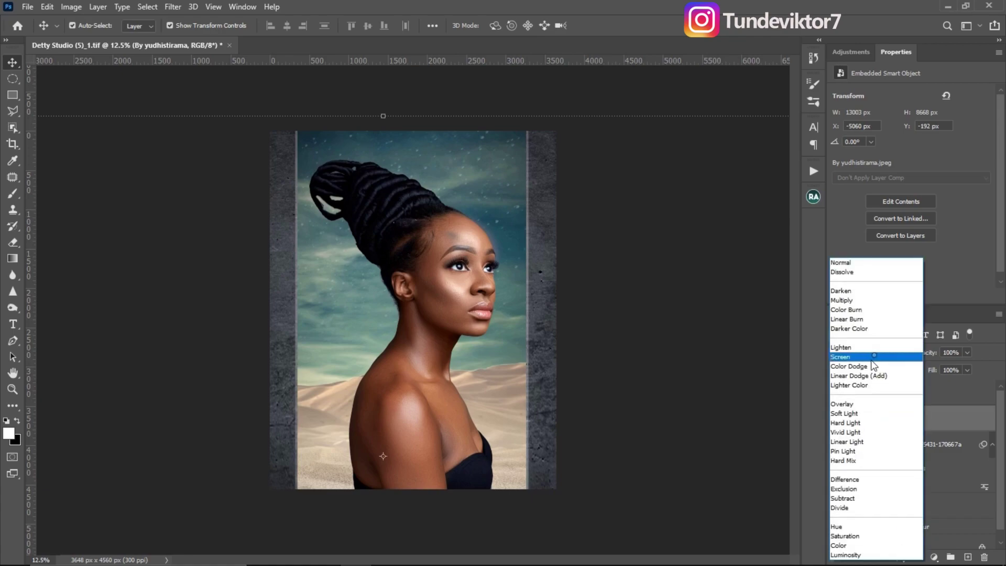
pyautogui.click(857, 413)
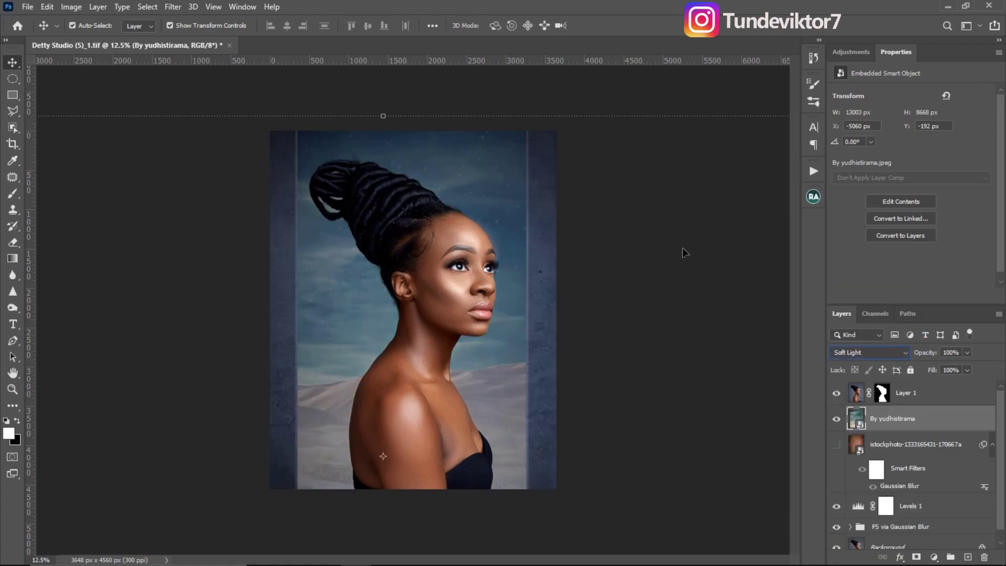
# Apply an 11-pixel Gaussian Blur to the desert layer and toggle its visibility to compare
pyautogui.click(159, 8)
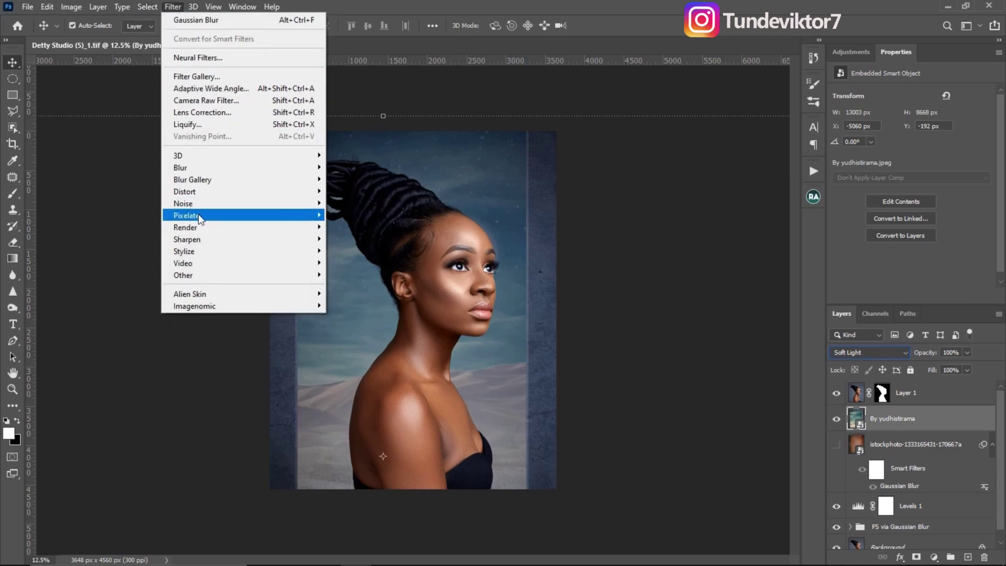
pyautogui.moveTo(201, 170)
pyautogui.click(123, 215)
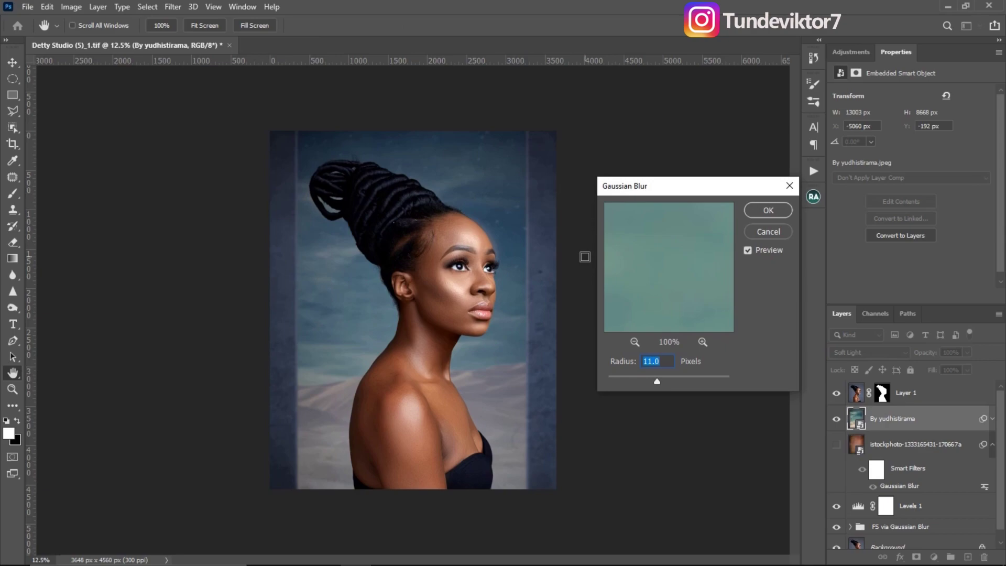
pyautogui.click(767, 210)
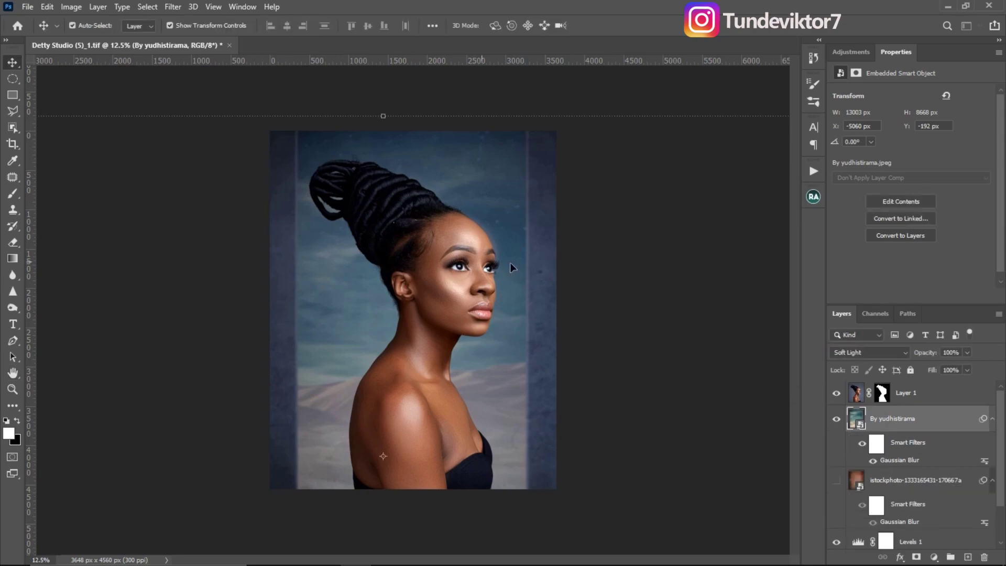
pyautogui.press('z')
pyautogui.keyDown('alt'); pyautogui.click(439, 318); pyautogui.keyUp('alt')
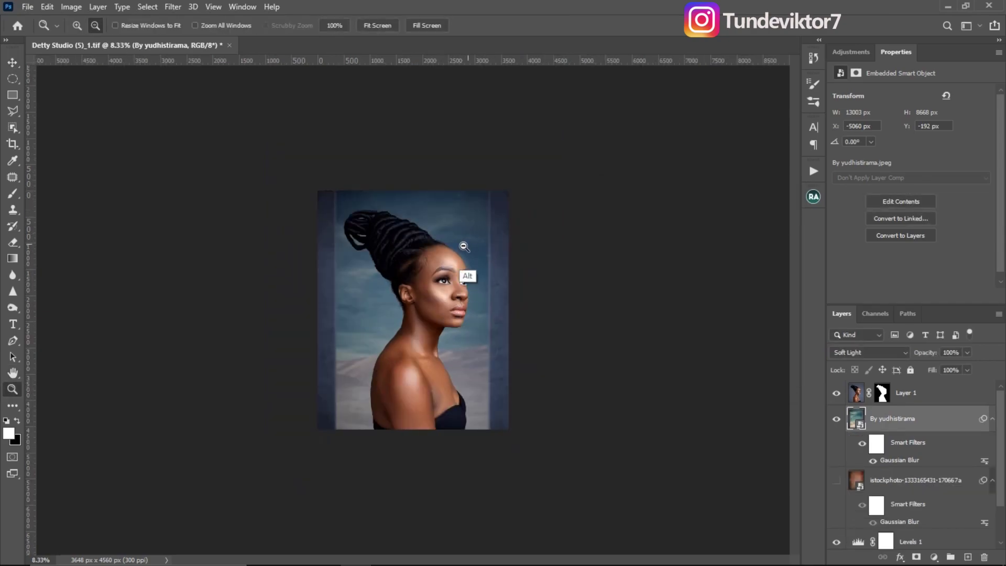
pyautogui.click(438, 308)
pyautogui.press('v')
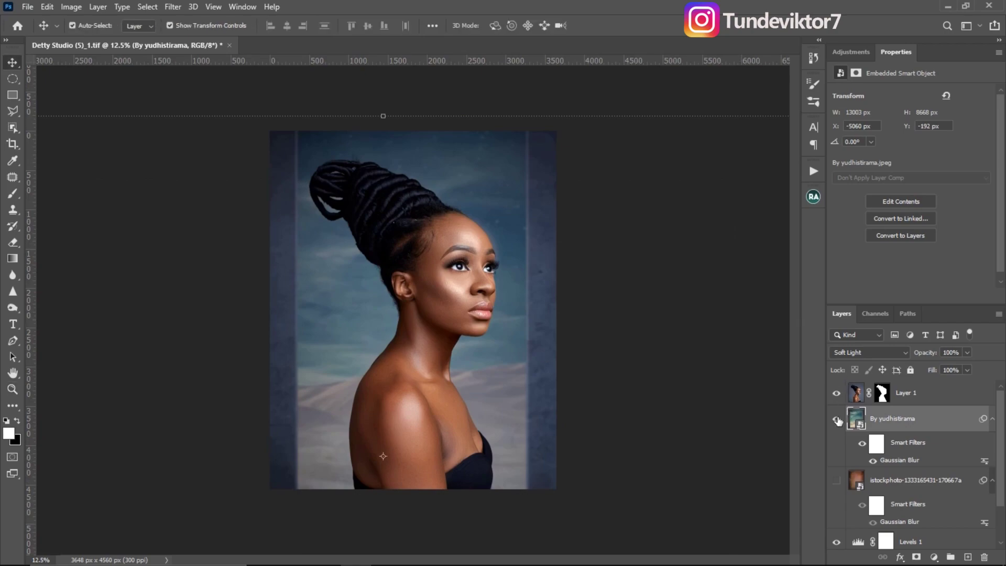
pyautogui.click(837, 419)
pyautogui.click(836, 419)
# Lower the desert layer's opacity to 80% and ready a black brush on Layer 1's mask
pyautogui.moveTo(967, 370); pyautogui.dragTo(957, 366)
pyautogui.press('z')
pyautogui.click(494, 214)
pyautogui.click(524, 218)
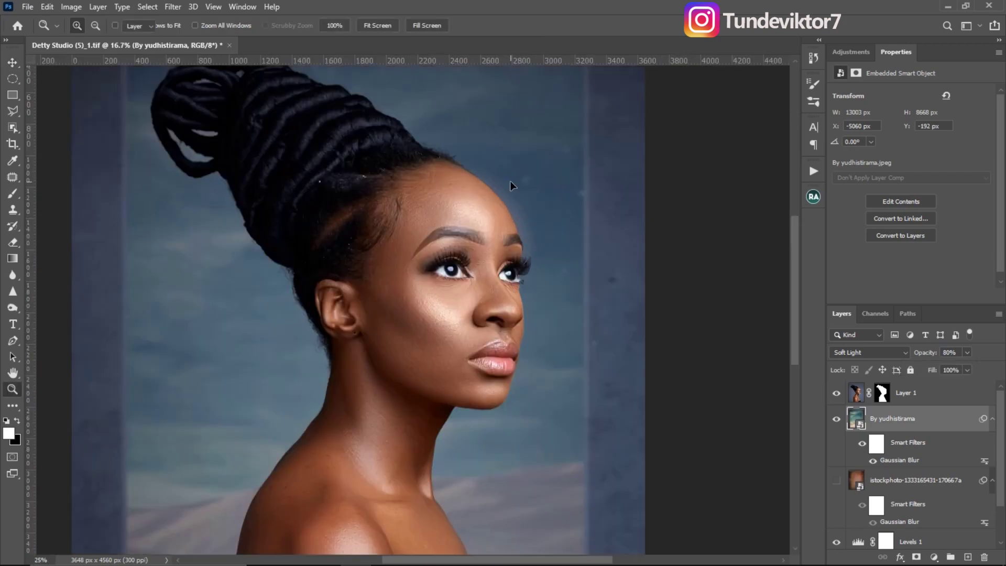
pyautogui.press('v')
pyautogui.click(882, 393)
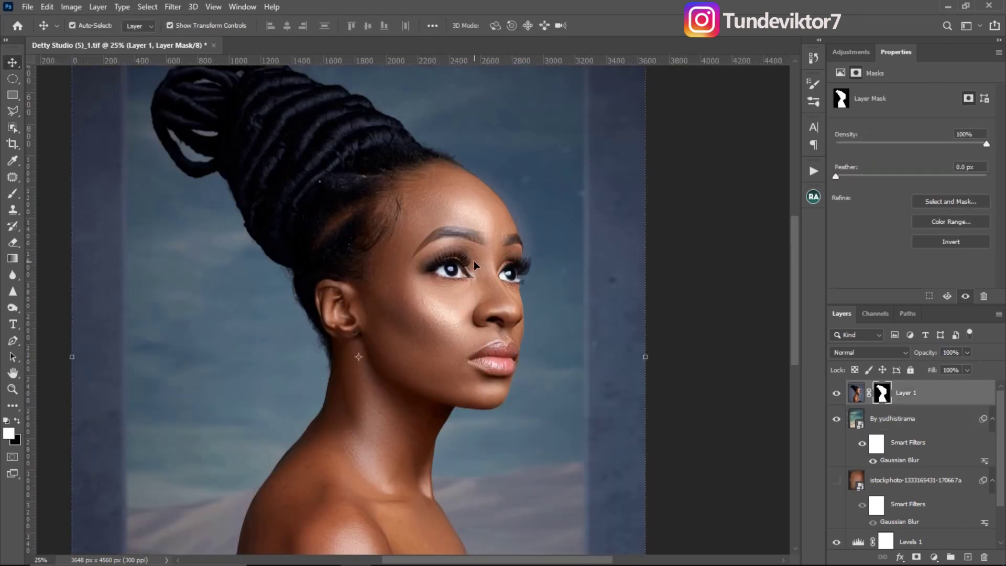
pyautogui.press('b')
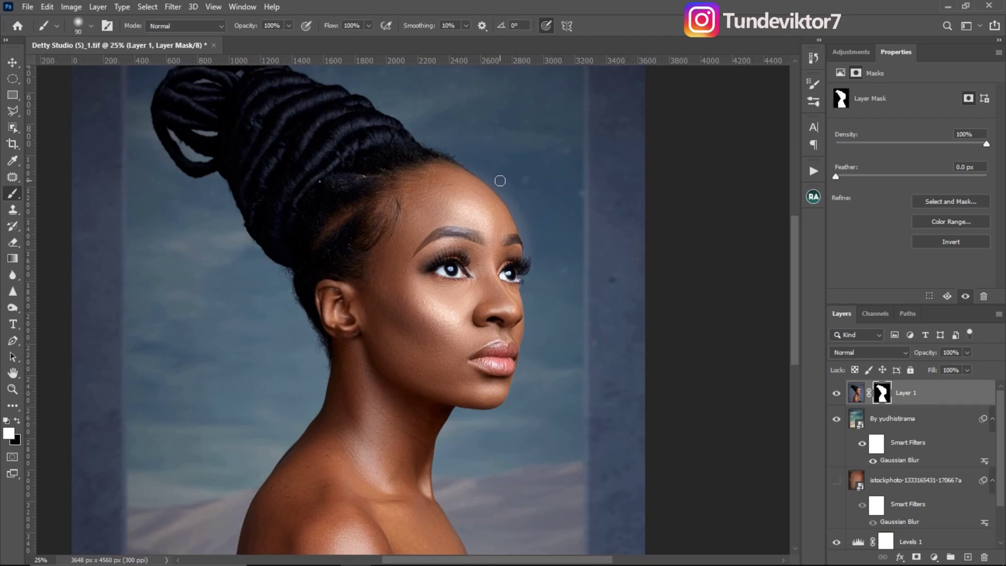
pyautogui.press('x')
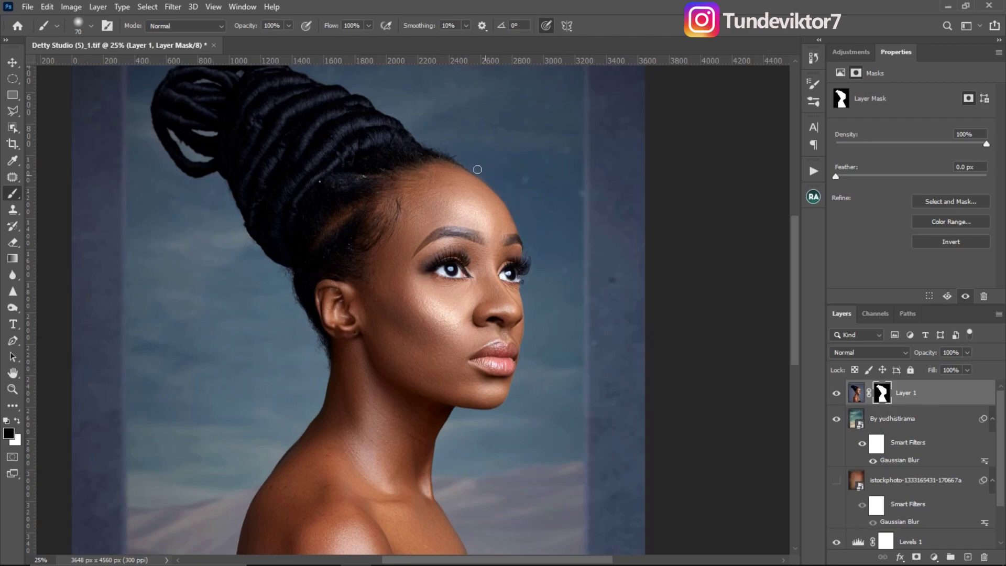
pyautogui.scroll(-2, 504, 265)
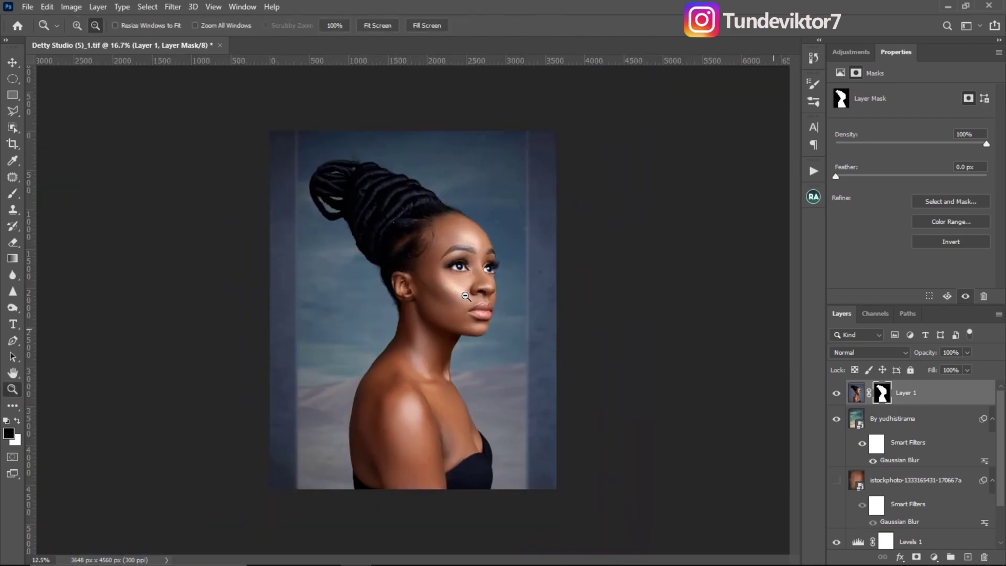
# Select the By yudhistirama layer and raise its opacity to 96%
pyautogui.click(967, 352)
pyautogui.click(967, 386)
pyautogui.click(922, 418)
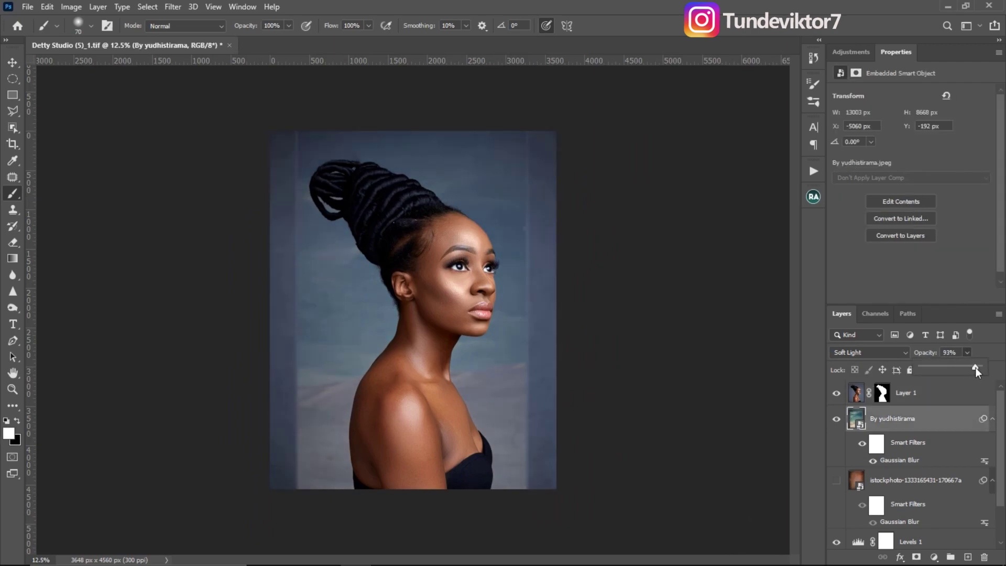
pyautogui.moveTo(975, 366); pyautogui.dragTo(976, 367)
pyautogui.press('z')
pyautogui.keyDown('alt'); pyautogui.click(414, 308); pyautogui.keyUp('alt')
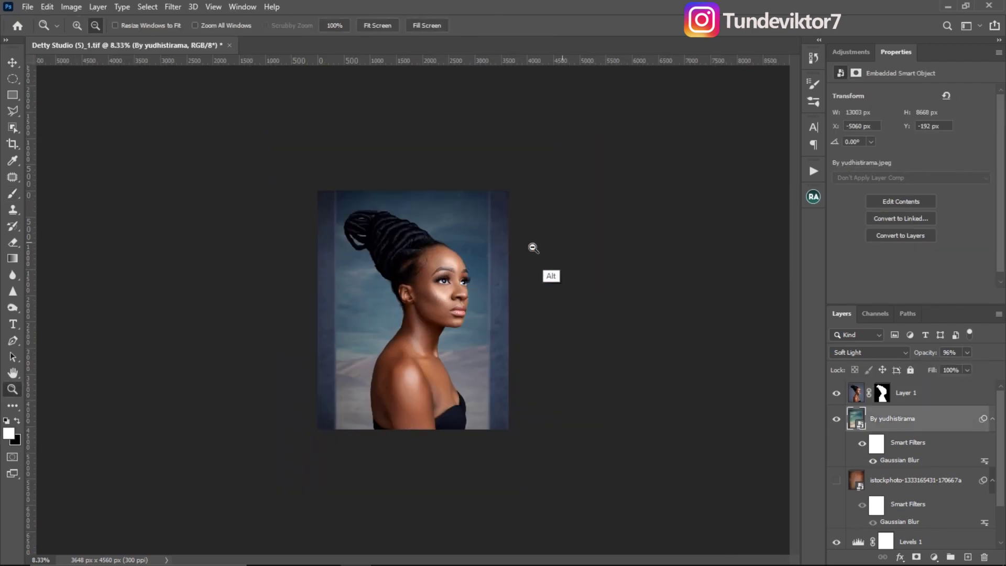
pyautogui.hotkey('ctrl', '+')
pyautogui.press('b')
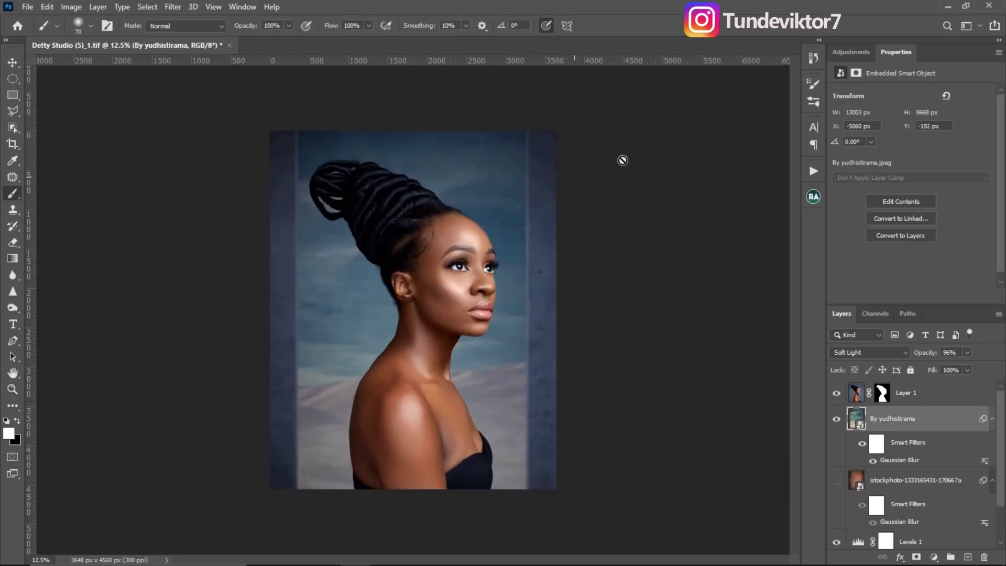
# Add a Levels adjustment layer, deepening the shadows and brightening the highlights
pyautogui.click(853, 52)
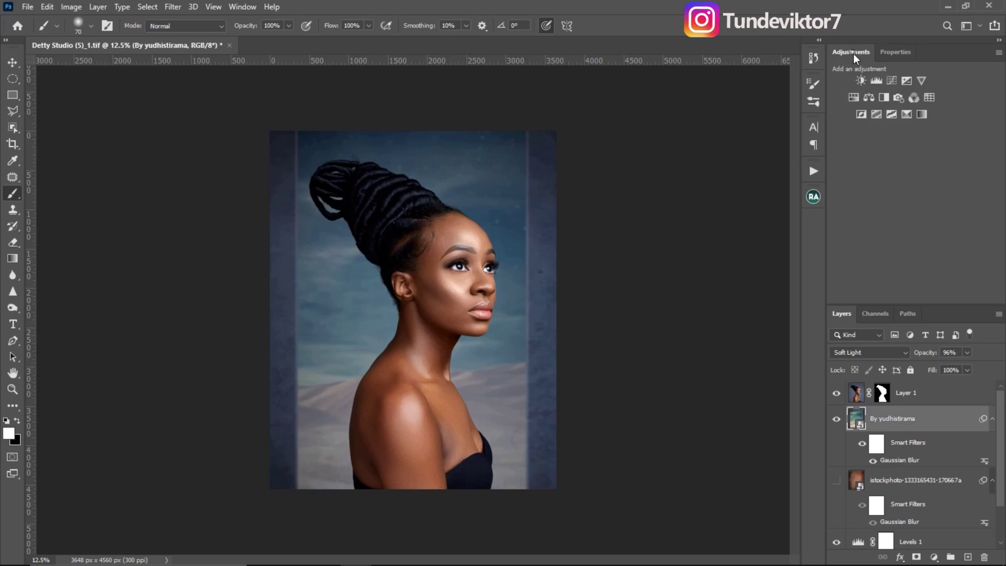
pyautogui.click(912, 111)
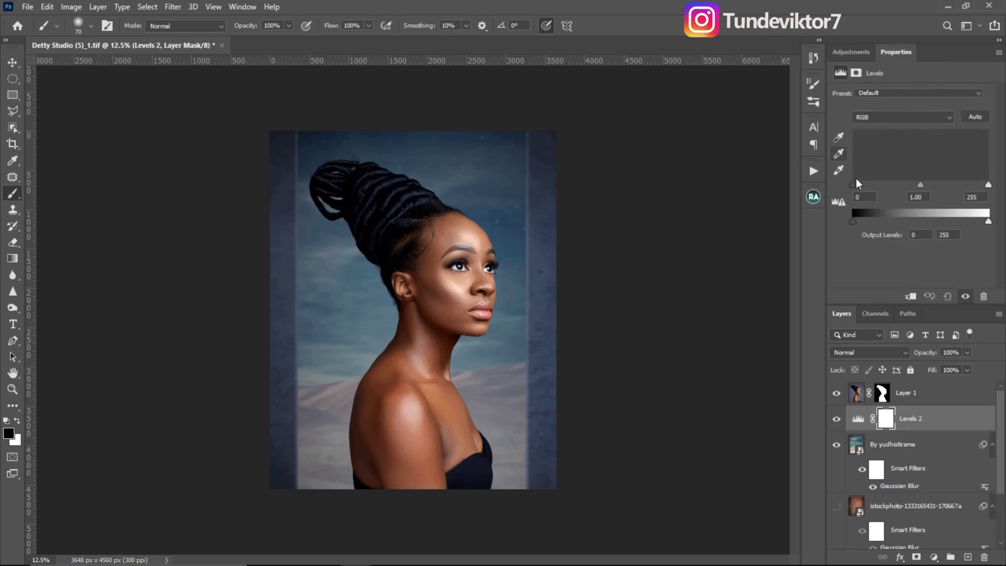
pyautogui.moveTo(852, 184); pyautogui.dragTo(858, 186)
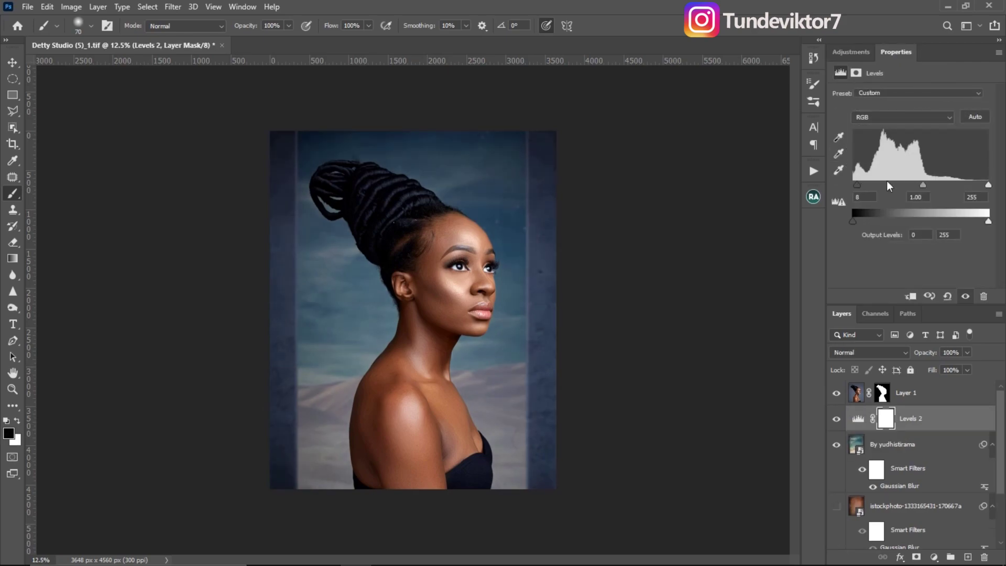
pyautogui.moveTo(990, 191); pyautogui.dragTo(982, 191)
pyautogui.moveTo(856, 186); pyautogui.dragTo(865, 185)
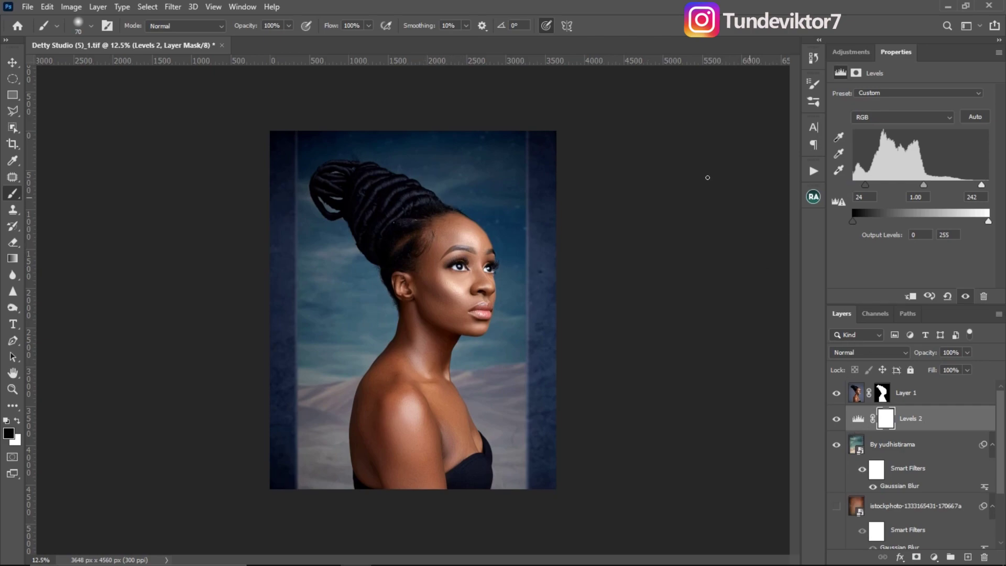
# Add a Brightness/Contrast adjustment layer and lower its brightness slightly
pyautogui.click(851, 51)
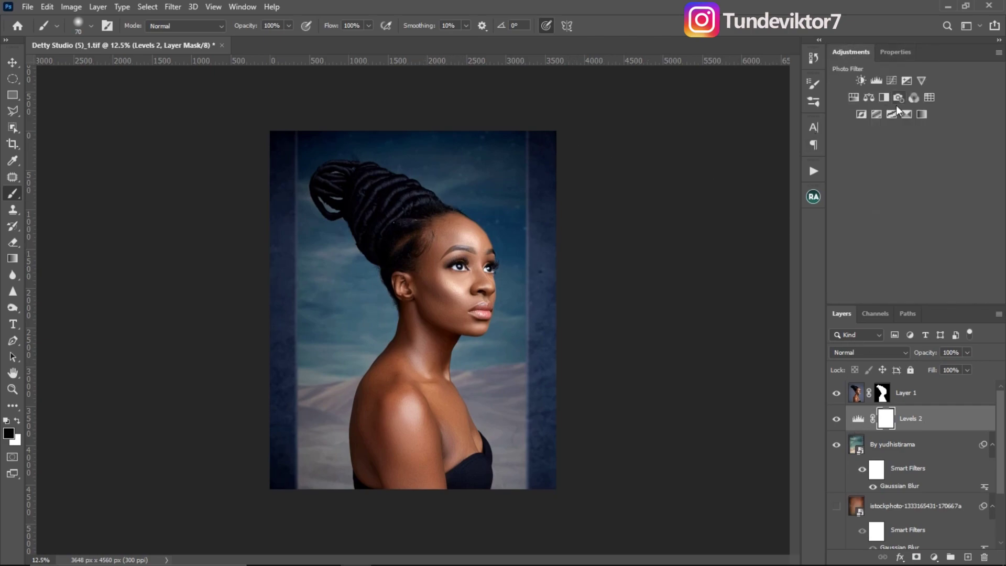
pyautogui.click(861, 80)
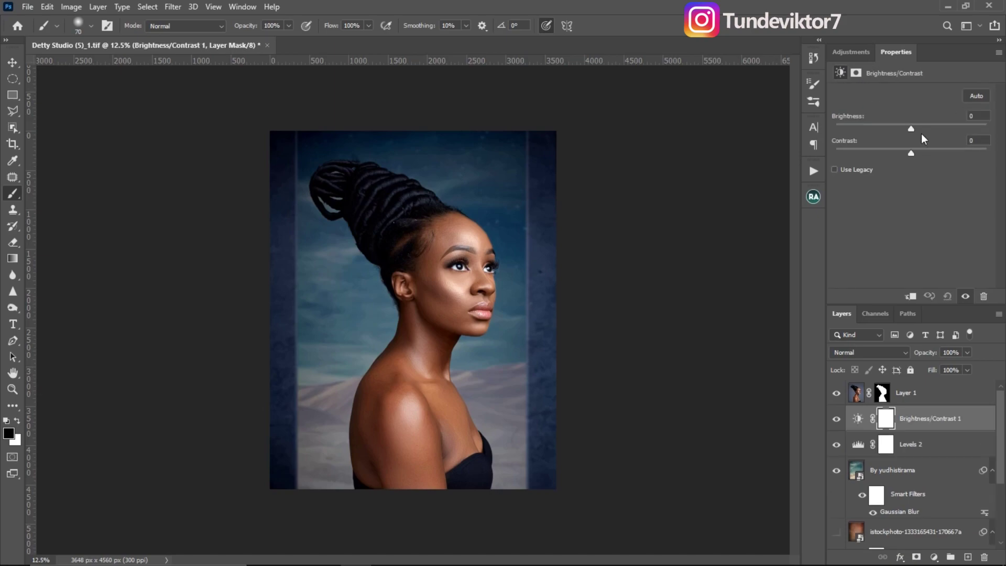
pyautogui.moveTo(904, 132); pyautogui.dragTo(902, 134)
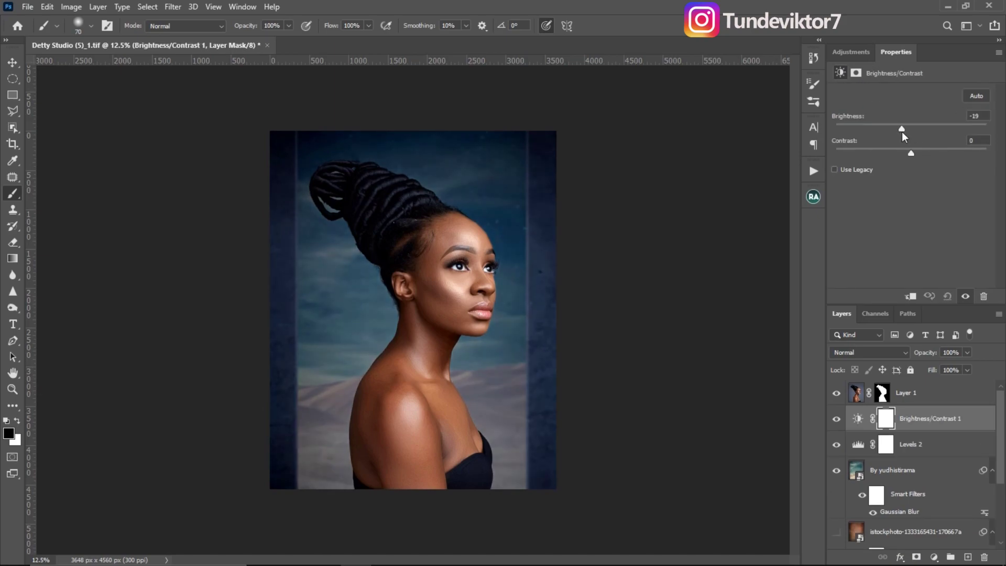
pyautogui.click(850, 50)
# Zoom in on the face and back out to review the darkened portrait
pyautogui.press('z')
pyautogui.click(544, 278)
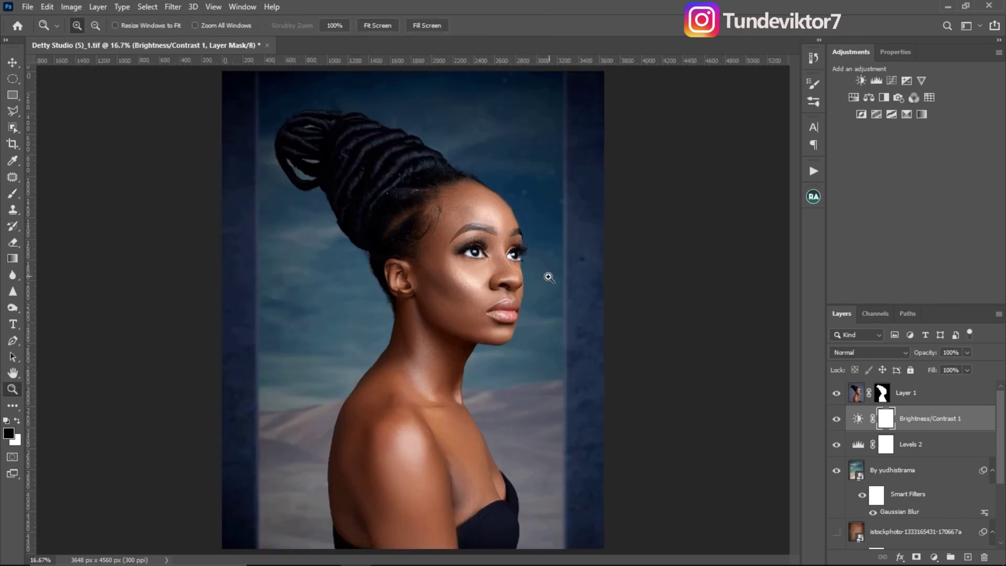
pyautogui.click(548, 278)
pyautogui.click(573, 271)
pyautogui.click(571, 283)
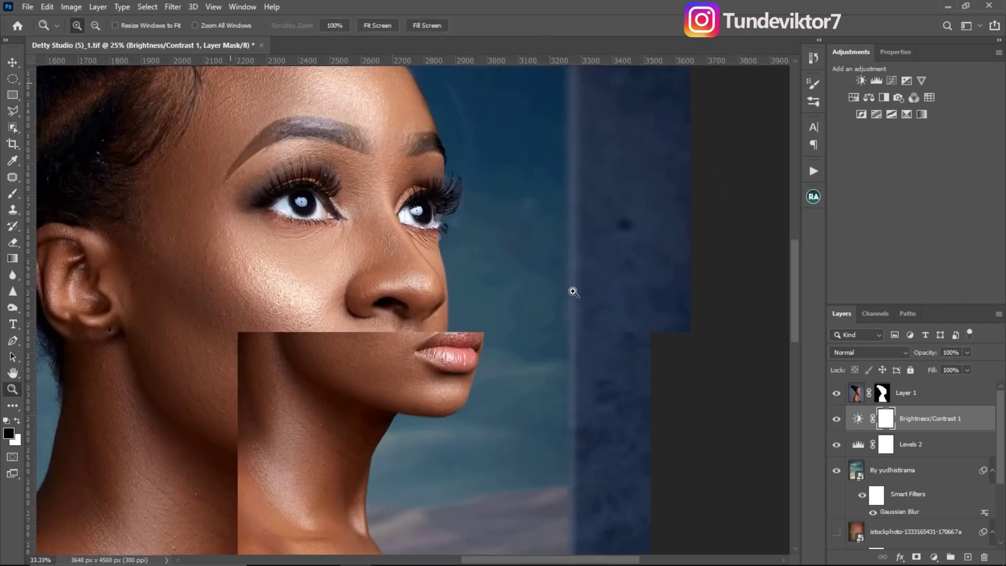
pyautogui.keyDown('alt'); pyautogui.click(558, 259); pyautogui.keyUp('alt')
pyautogui.keyDown('alt'); pyautogui.click(555, 277); pyautogui.keyUp('alt')
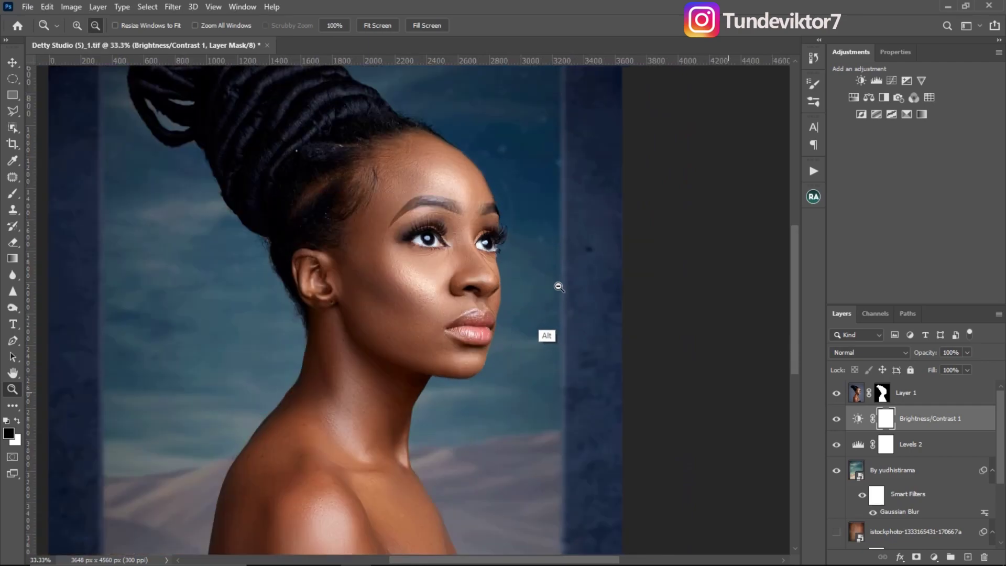
pyautogui.keyDown('alt'); pyautogui.click(559, 285); pyautogui.keyUp('alt')
pyautogui.keyDown('alt'); pyautogui.click(335, 313); pyautogui.keyUp('alt')
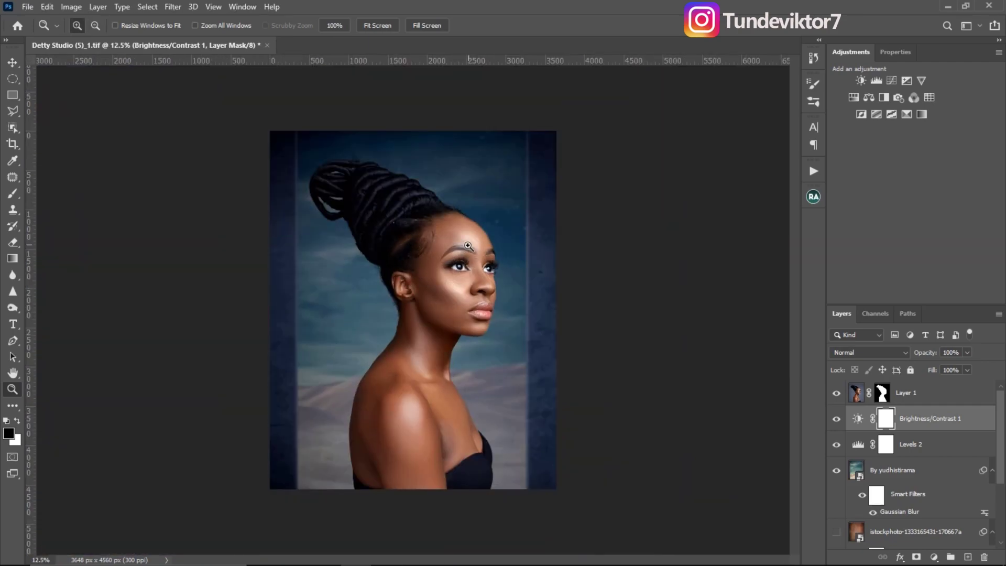
pyautogui.press('b')
pyautogui.click(901, 394)
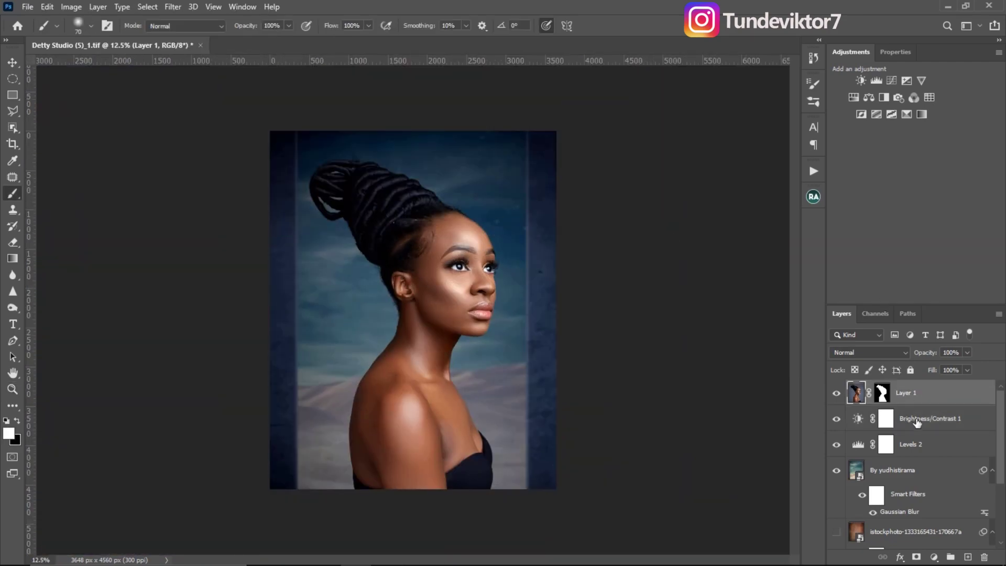
# Create Layer 2 above Brightness/Contrast 1 and fill it with 50% gray
pyautogui.click(914, 422)
pyautogui.click(967, 558)
pyautogui.press('x')
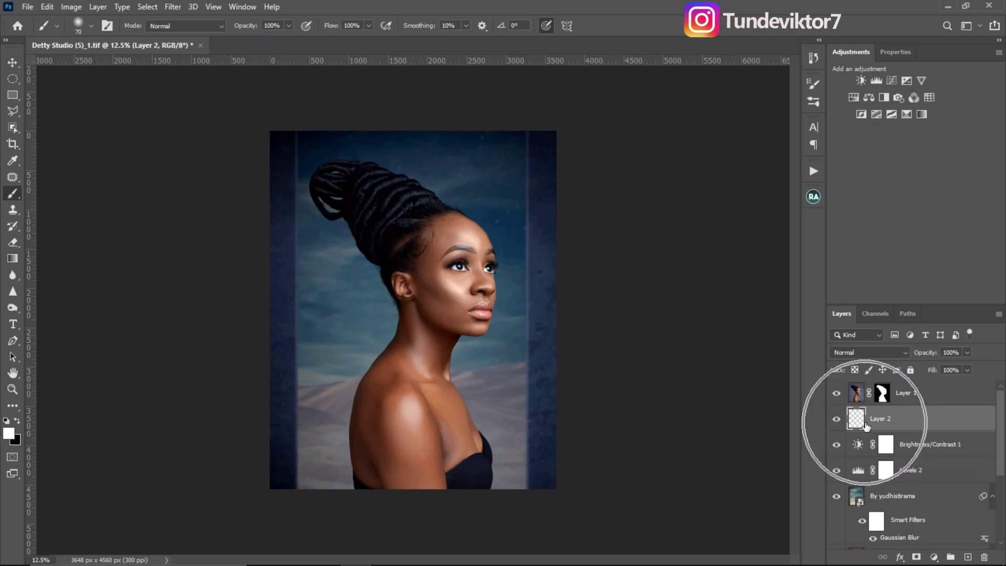
pyautogui.click(72, 7)
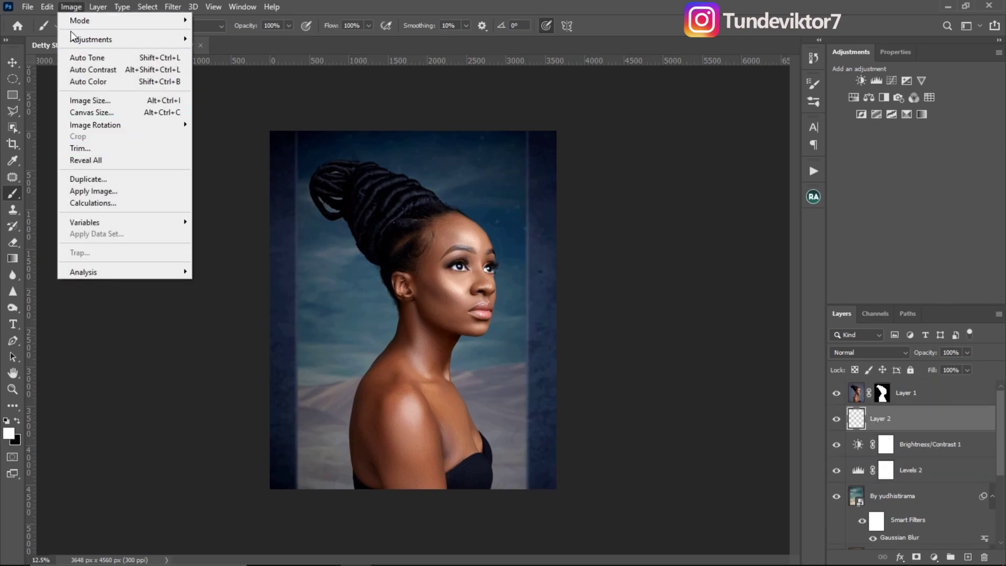
pyautogui.click(72, 7)
pyautogui.click(47, 6)
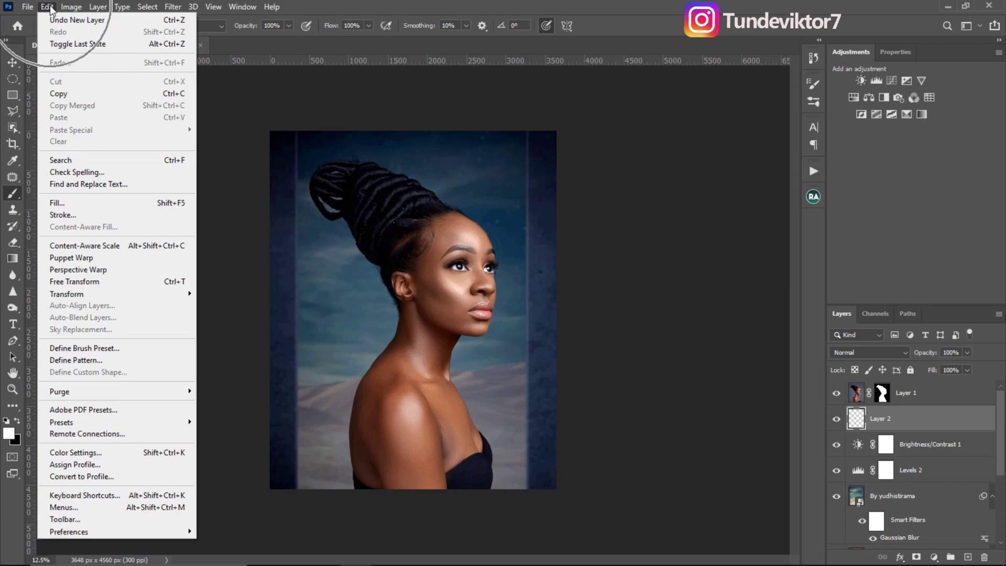
pyautogui.click(76, 206)
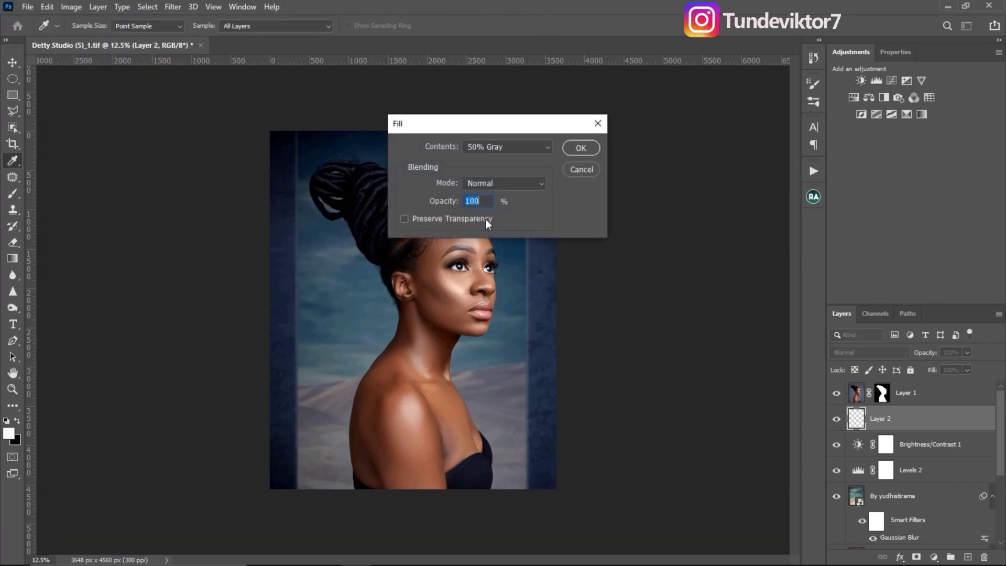
pyautogui.click(582, 148)
pyautogui.press('b')
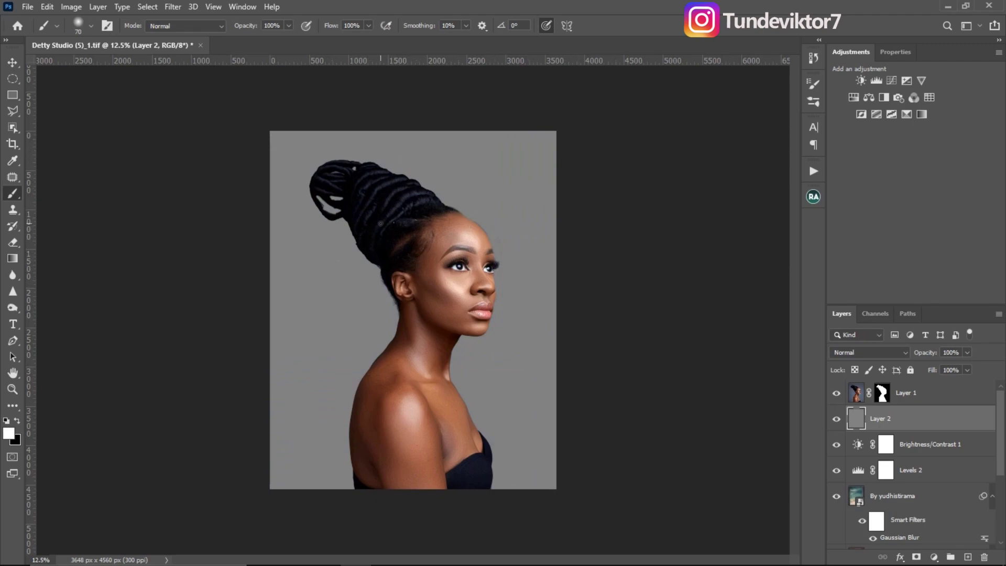
# Add Gaussian noise at amount 8 to Layer 2 and blend it as Soft Light
pyautogui.click(173, 7)
pyautogui.click(186, 12)
pyautogui.click(184, 9)
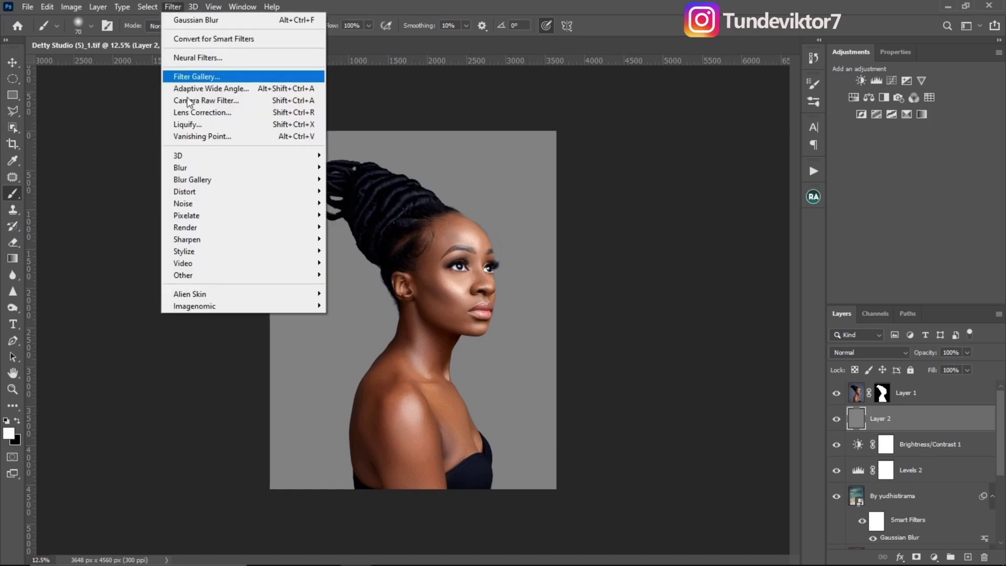
pyautogui.moveTo(231, 202)
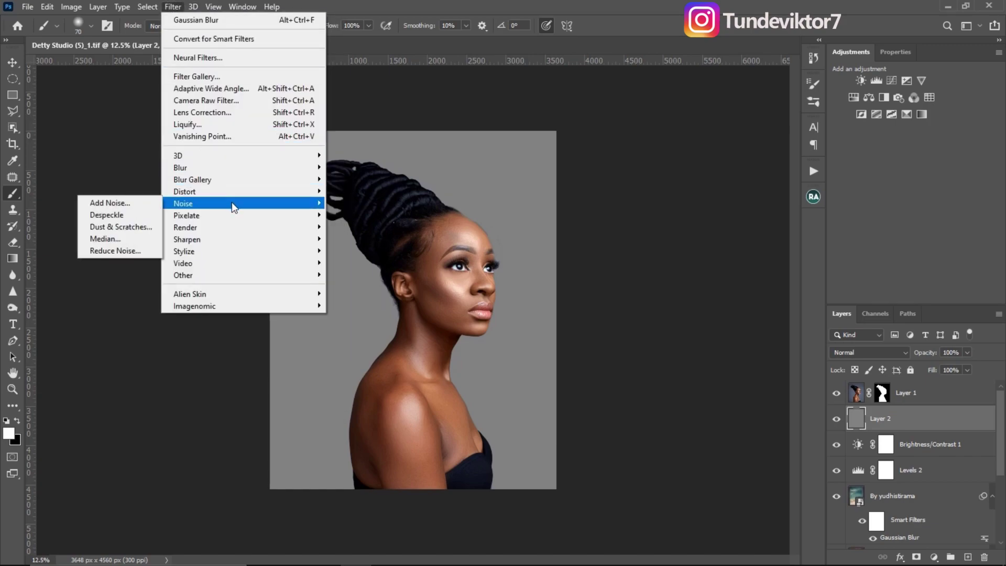
pyautogui.click(130, 202)
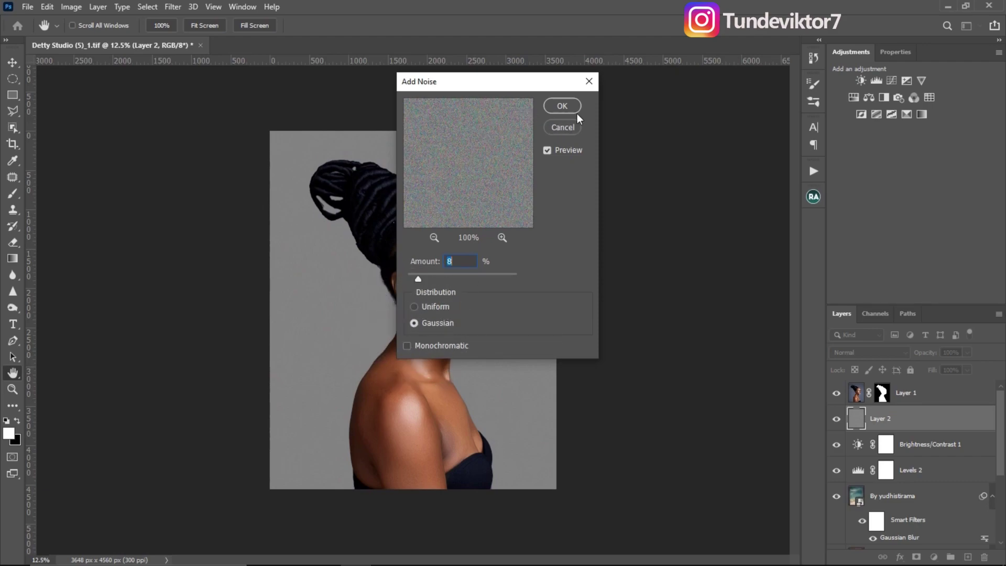
pyautogui.click(562, 106)
pyautogui.press('b')
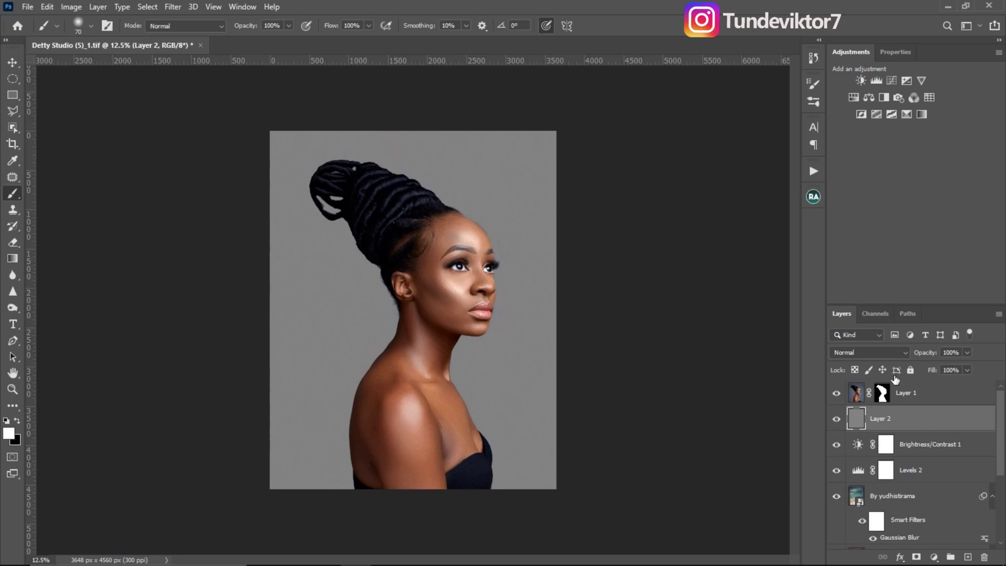
pyautogui.click(865, 354)
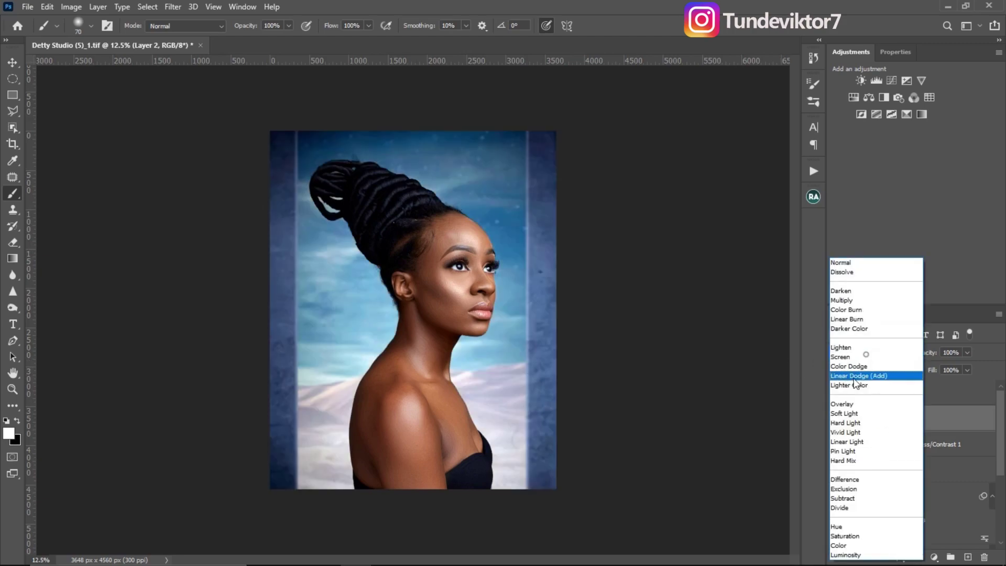
pyautogui.click(853, 414)
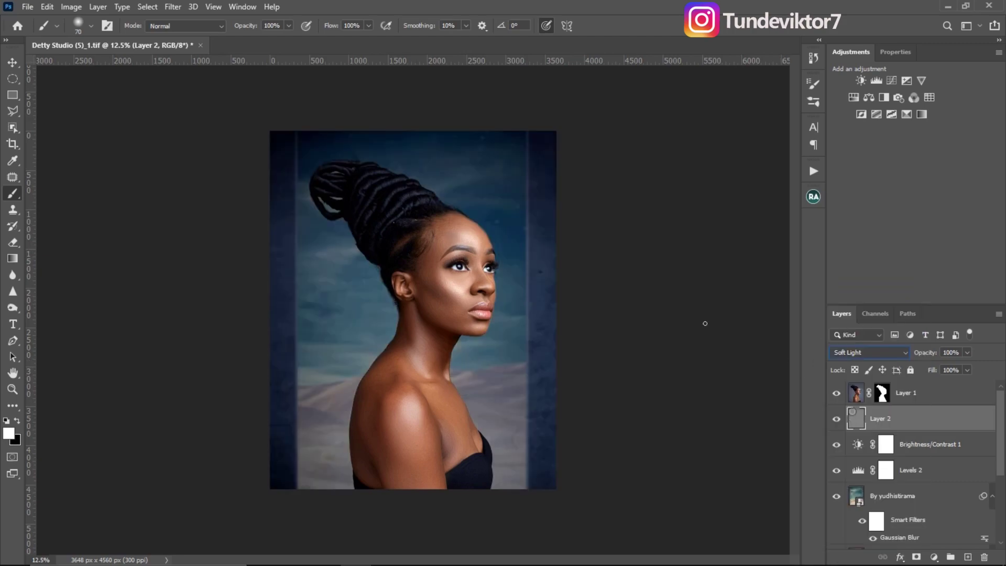
pyautogui.press('z')
pyautogui.click(535, 301)
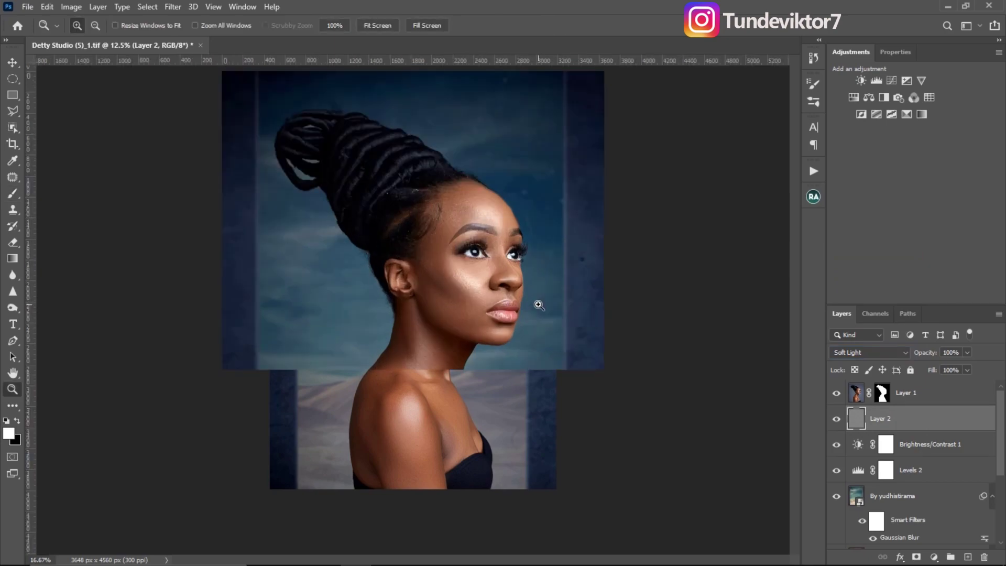
pyautogui.click(548, 320)
pyautogui.click(250, 253)
pyautogui.click(256, 253)
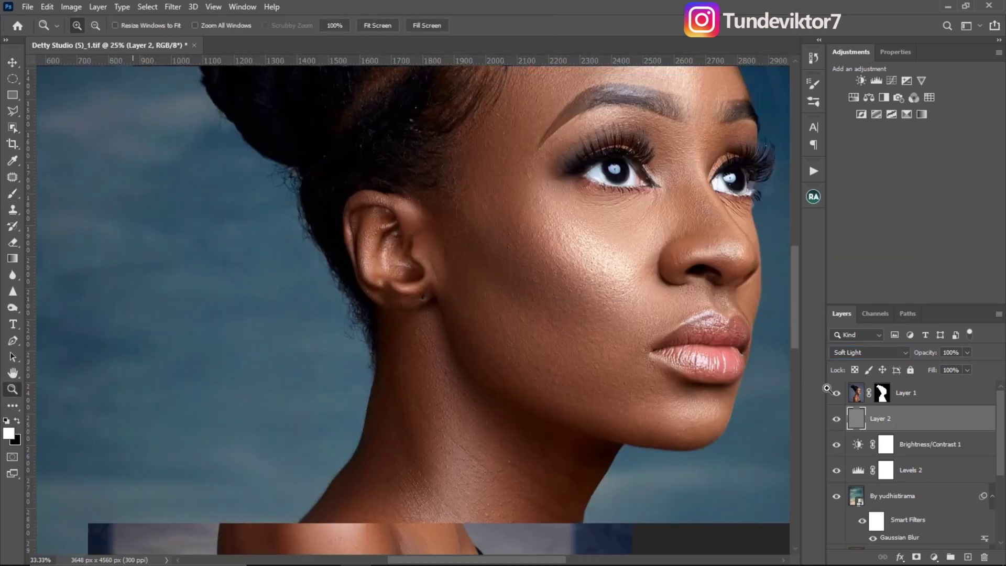
pyautogui.click(836, 419)
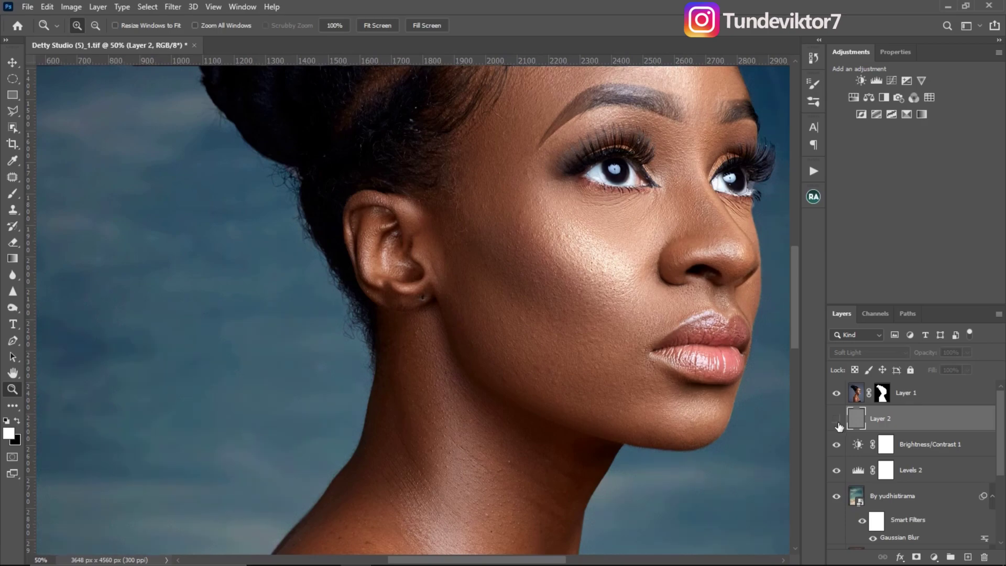
pyautogui.click(837, 419)
pyautogui.keyDown('alt'); pyautogui.click(370, 243); pyautogui.keyUp('alt')
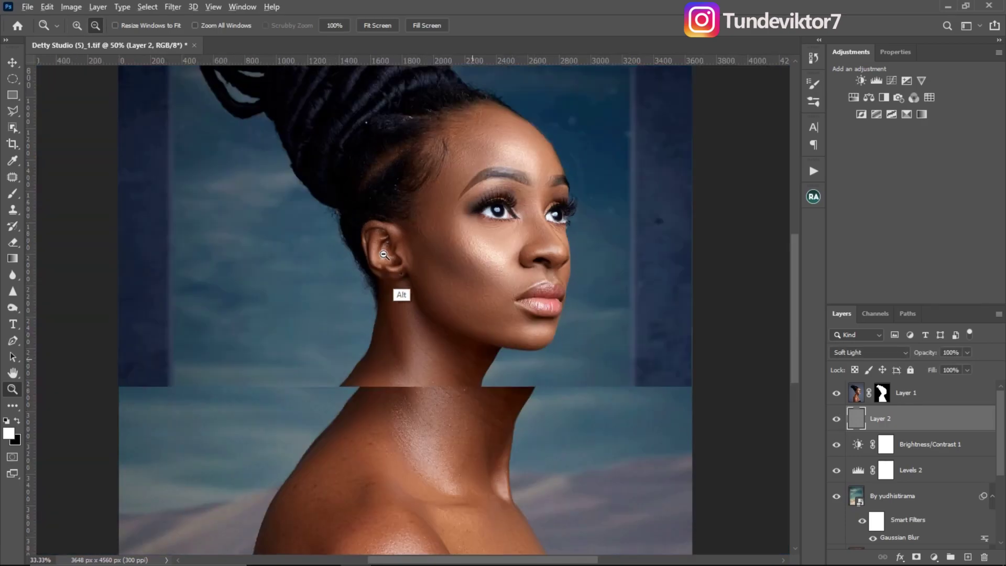
pyautogui.keyDown('alt'); pyautogui.click(384, 254); pyautogui.keyUp('alt')
pyautogui.keyDown('alt'); pyautogui.click(473, 262); pyautogui.keyUp('alt')
pyautogui.keyDown('alt'); pyautogui.click(511, 265); pyautogui.keyUp('alt')
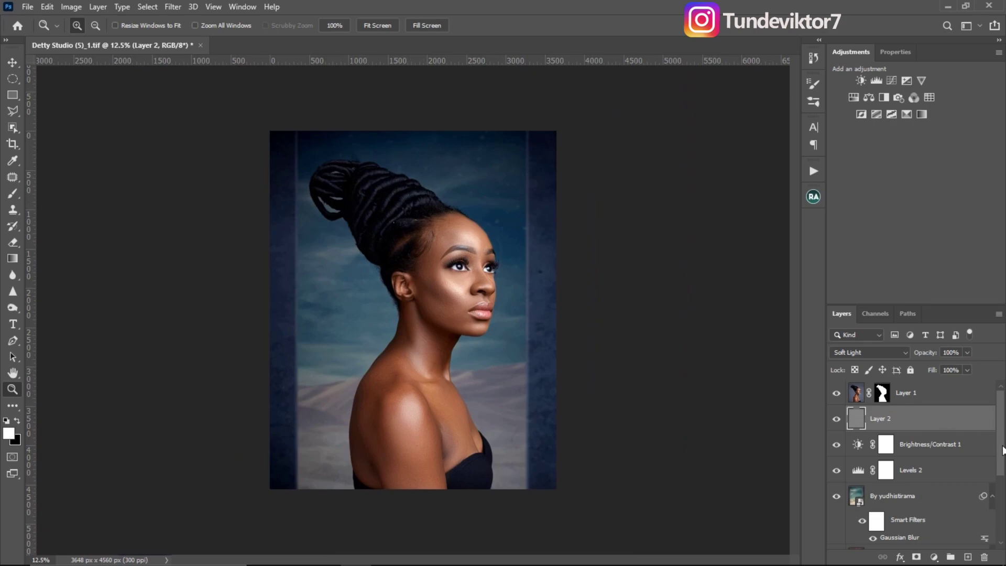
pyautogui.scroll(-5, 1002, 451)
pyautogui.keyDown('alt'); pyautogui.click(836, 516); pyautogui.keyUp('alt')
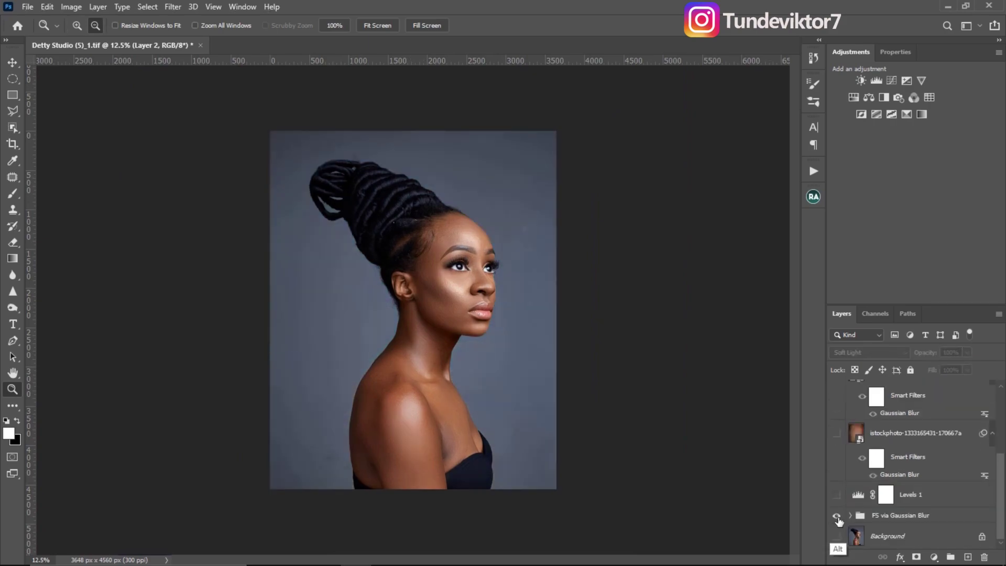
pyautogui.keyDown('alt'); pyautogui.click(836, 516); pyautogui.keyUp('alt')
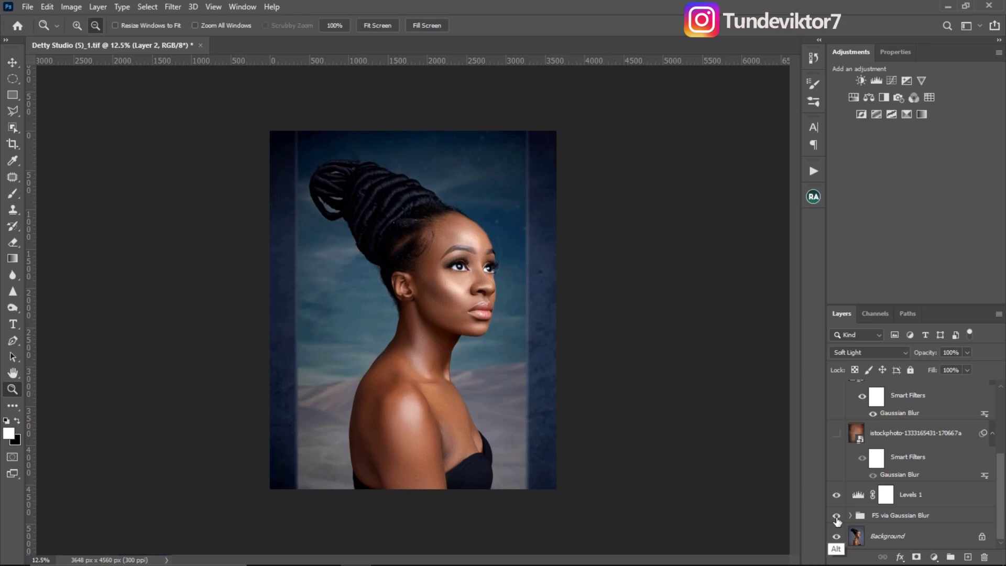
pyautogui.keyDown('alt'); pyautogui.click(837, 518); pyautogui.keyUp('alt')
pyautogui.keyDown('alt'); pyautogui.click(836, 518); pyautogui.keyUp('alt')
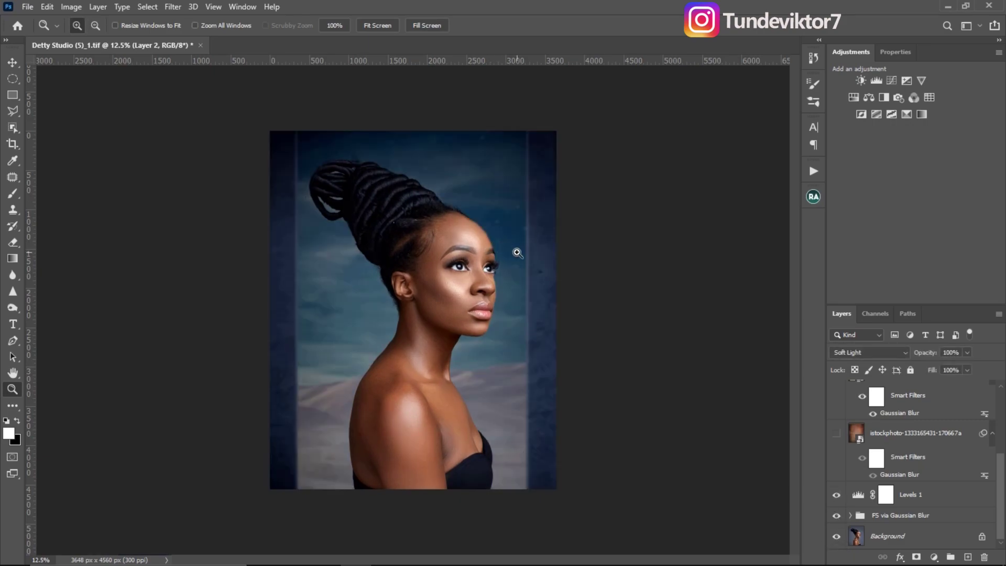